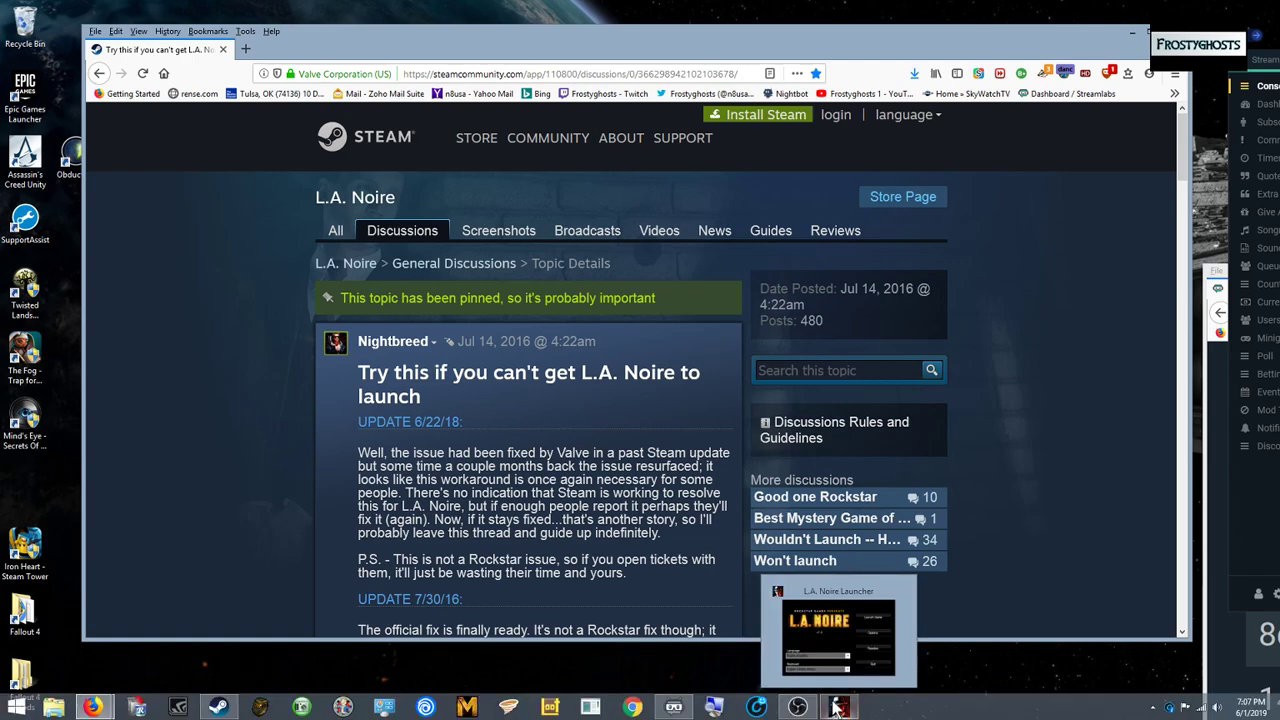
Bring up the L.A. Noire launcher, and return to the pinned Steam discussion about launch problems.
click(837, 707)
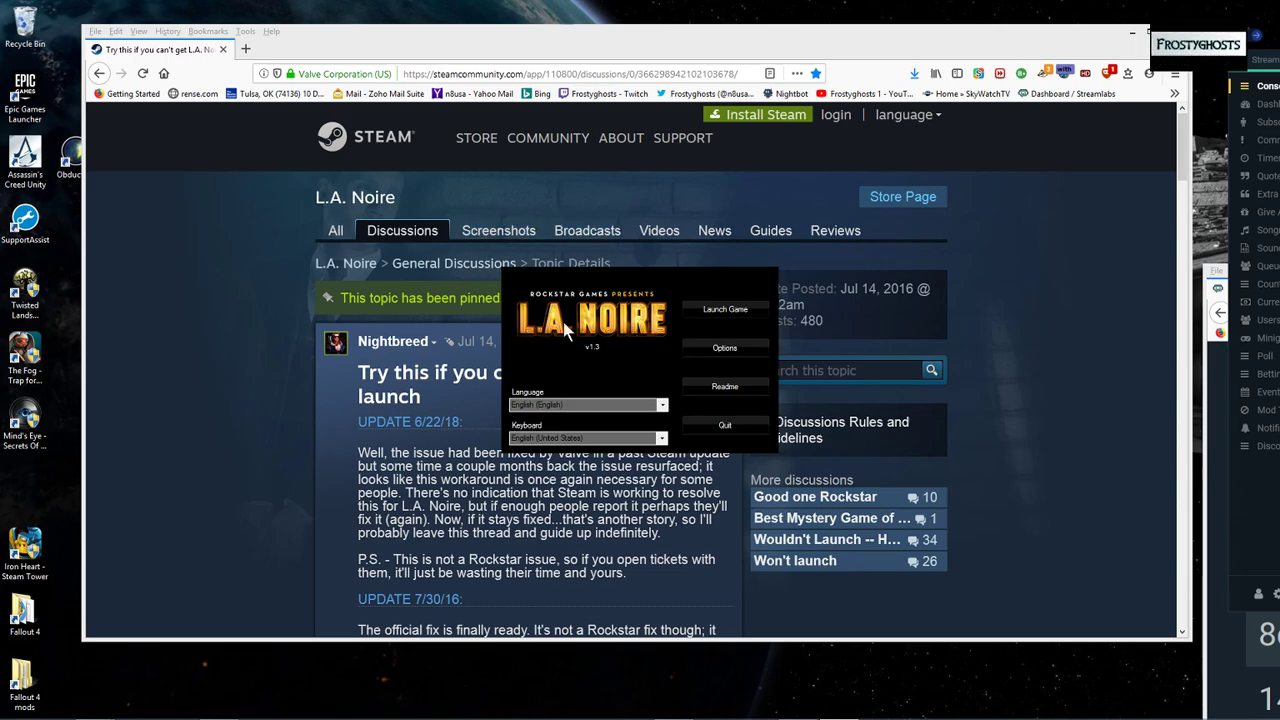
click(284, 377)
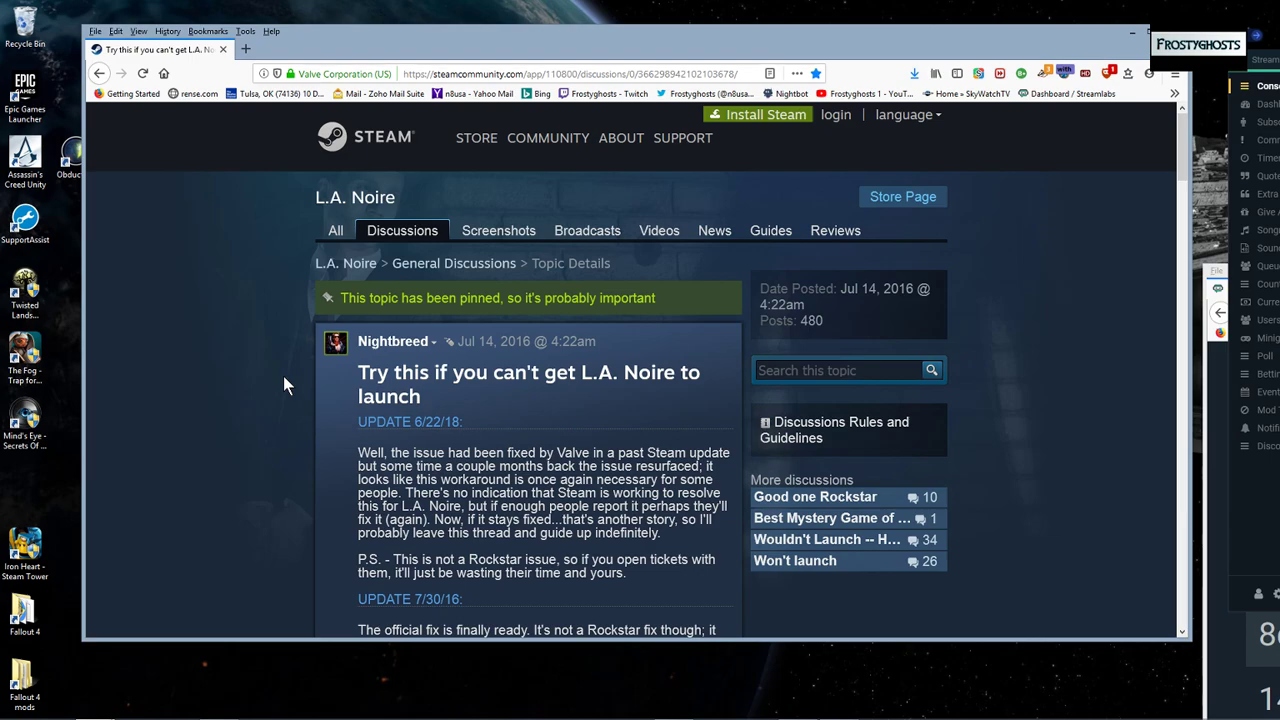
Open the guide "Problems launching L.A. Noire? Try this fix!" from the pinned thread in a new tab.
scroll(284, 384, down, 3)
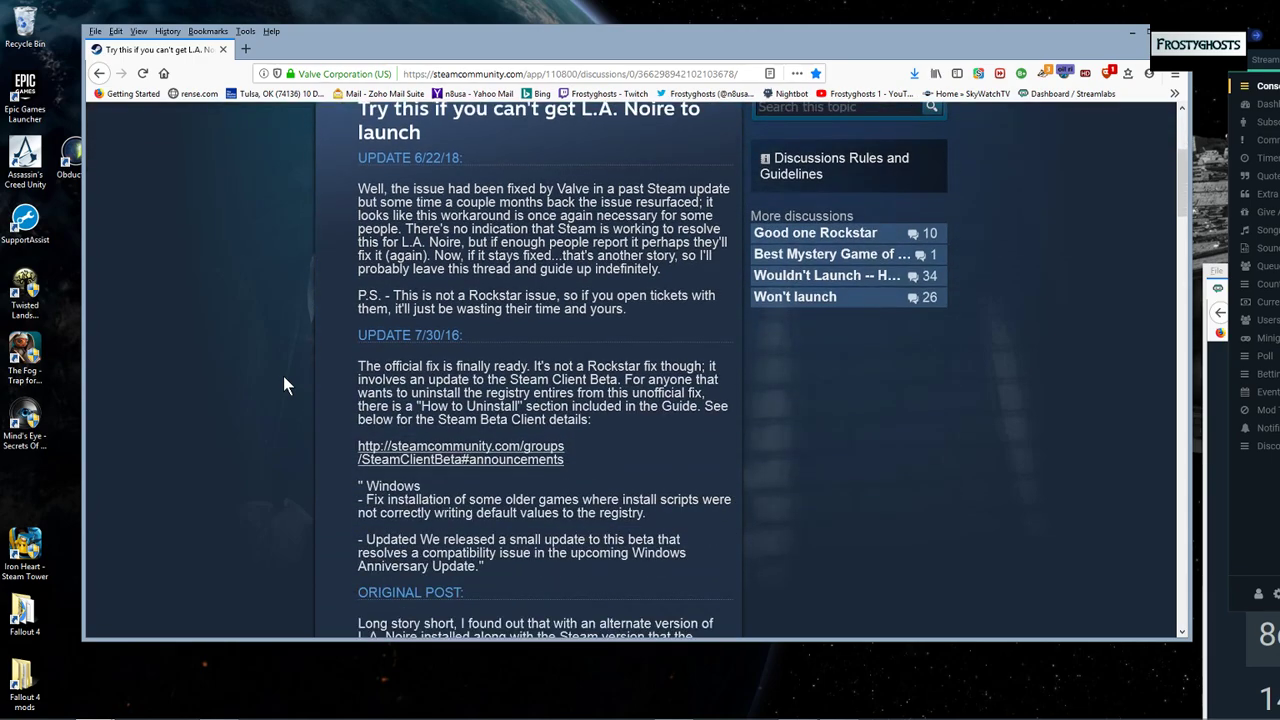
scroll(284, 384, down, 5)
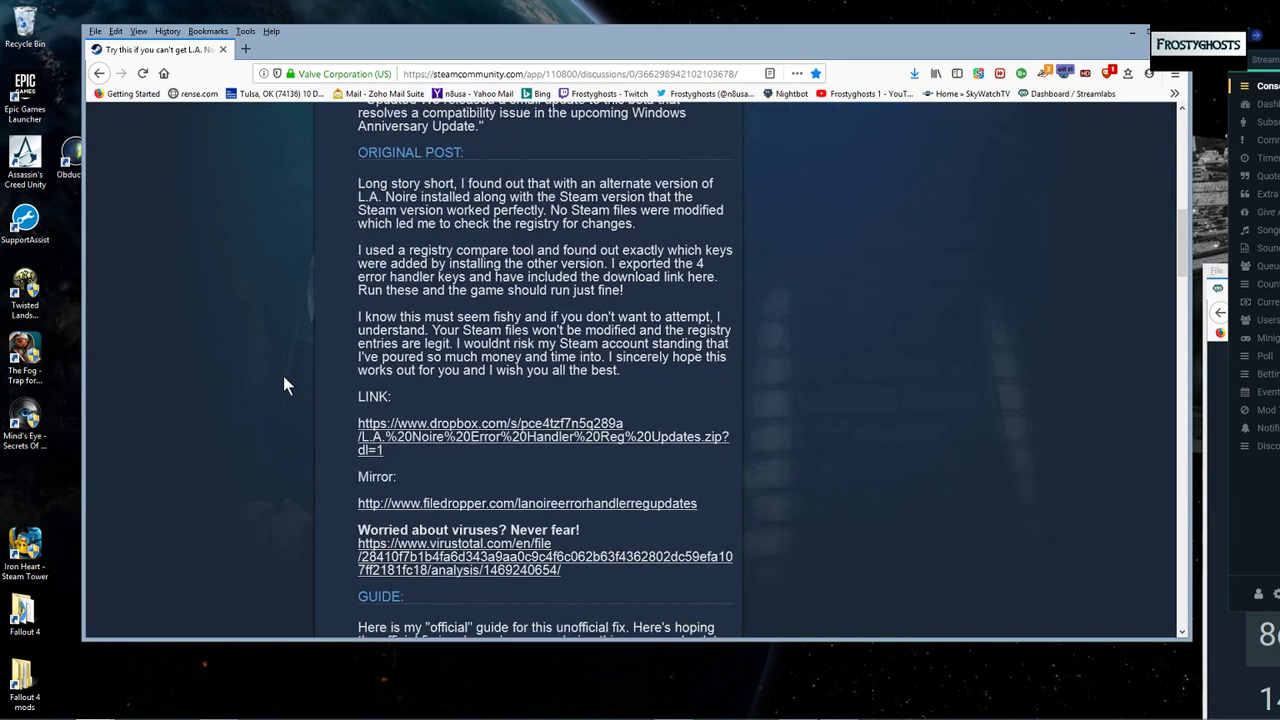
scroll(283, 376, down, 3)
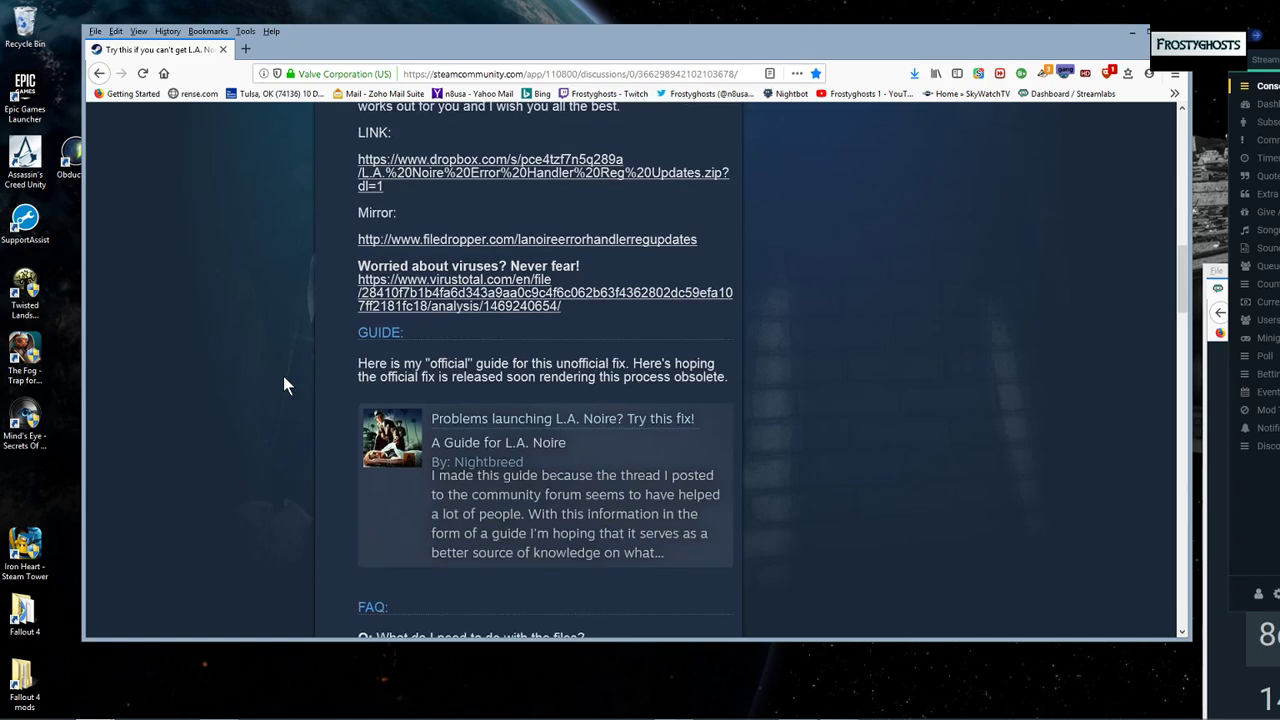
scroll(283, 376, down, 2)
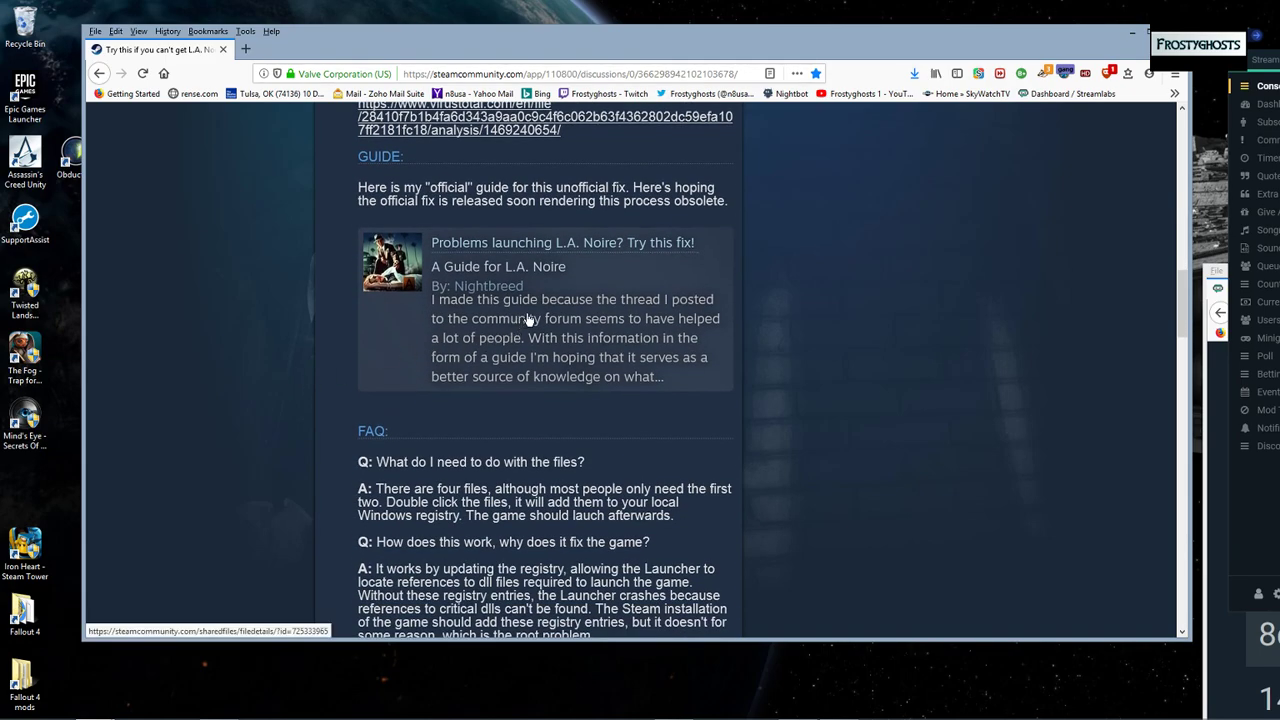
right_click(529, 318)
click(580, 324)
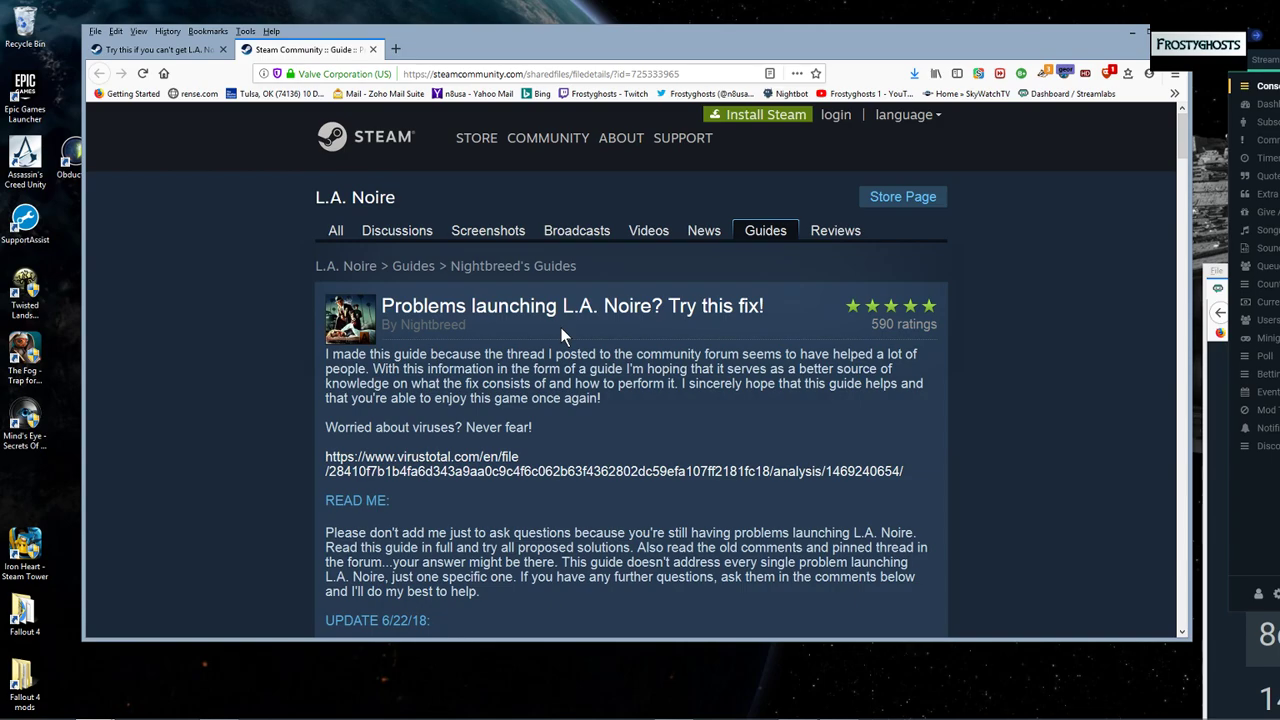
Read the guide's problem description, fix explanation and step-by-step section, enlarging the picture of the ZIP's four .reg files.
scroll(561, 330, down, 5)
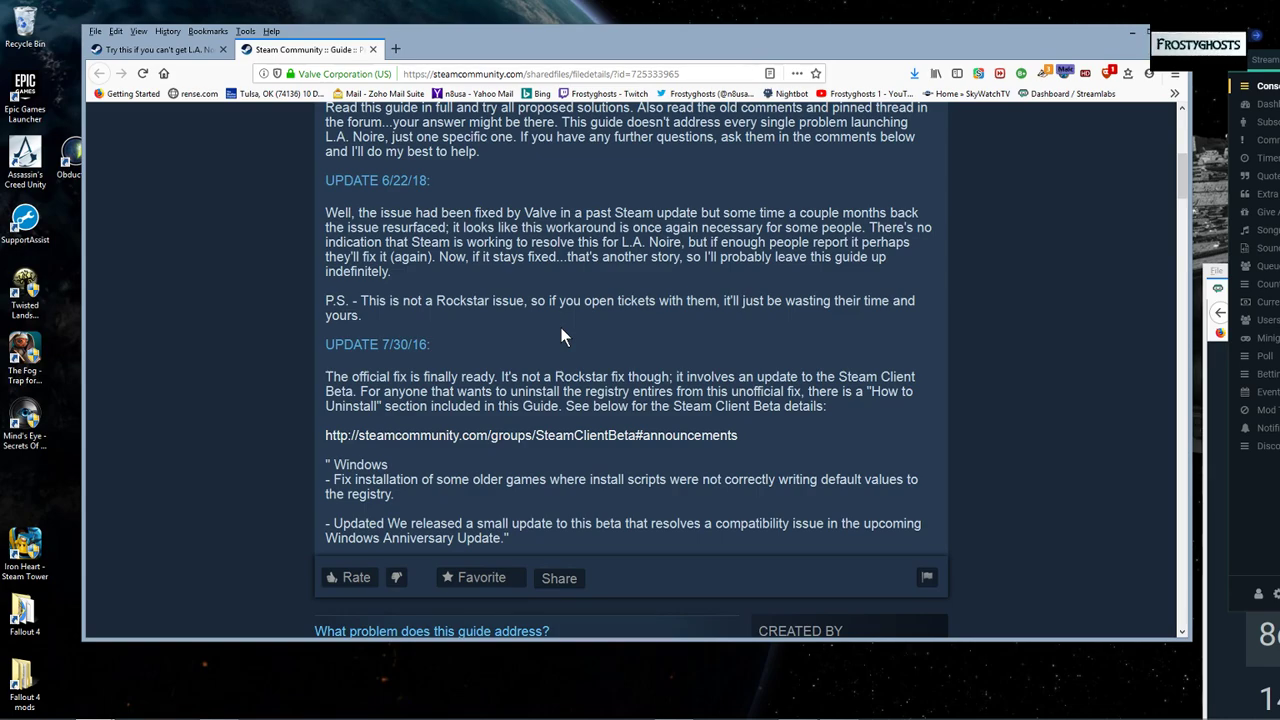
scroll(560, 327, down, 3)
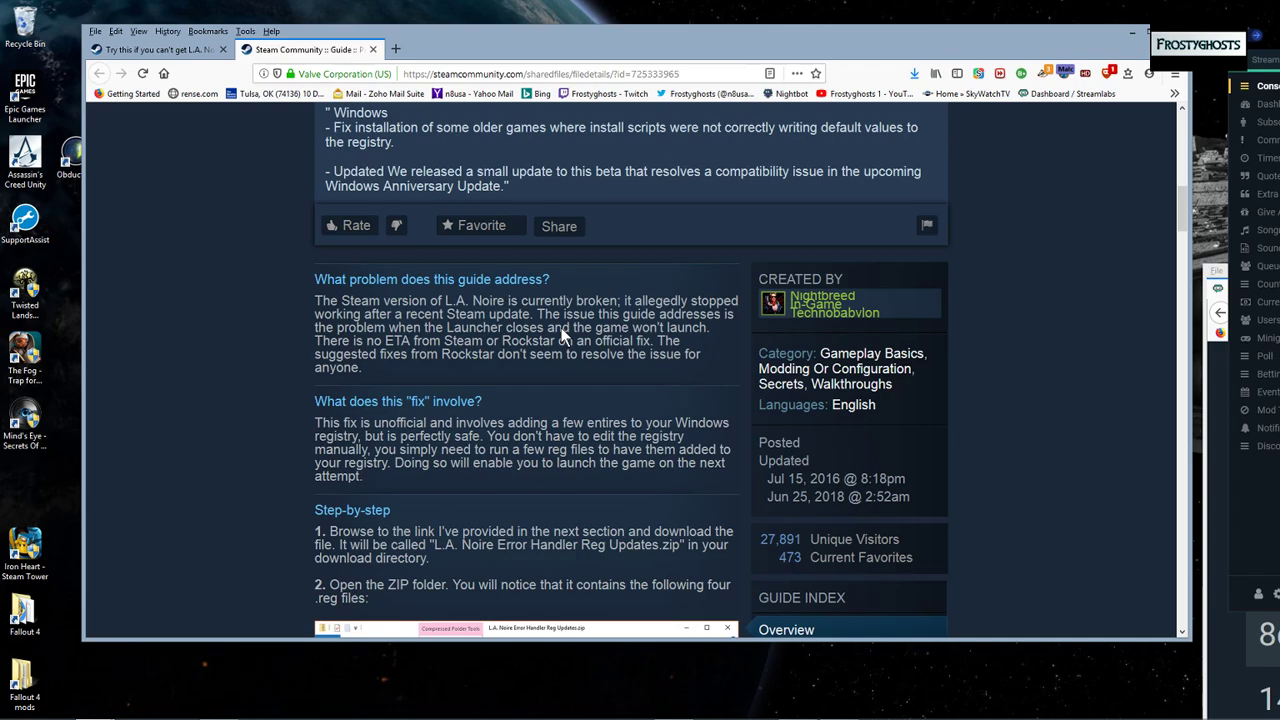
scroll(560, 337, down, 5)
scroll(563, 335, up, 2)
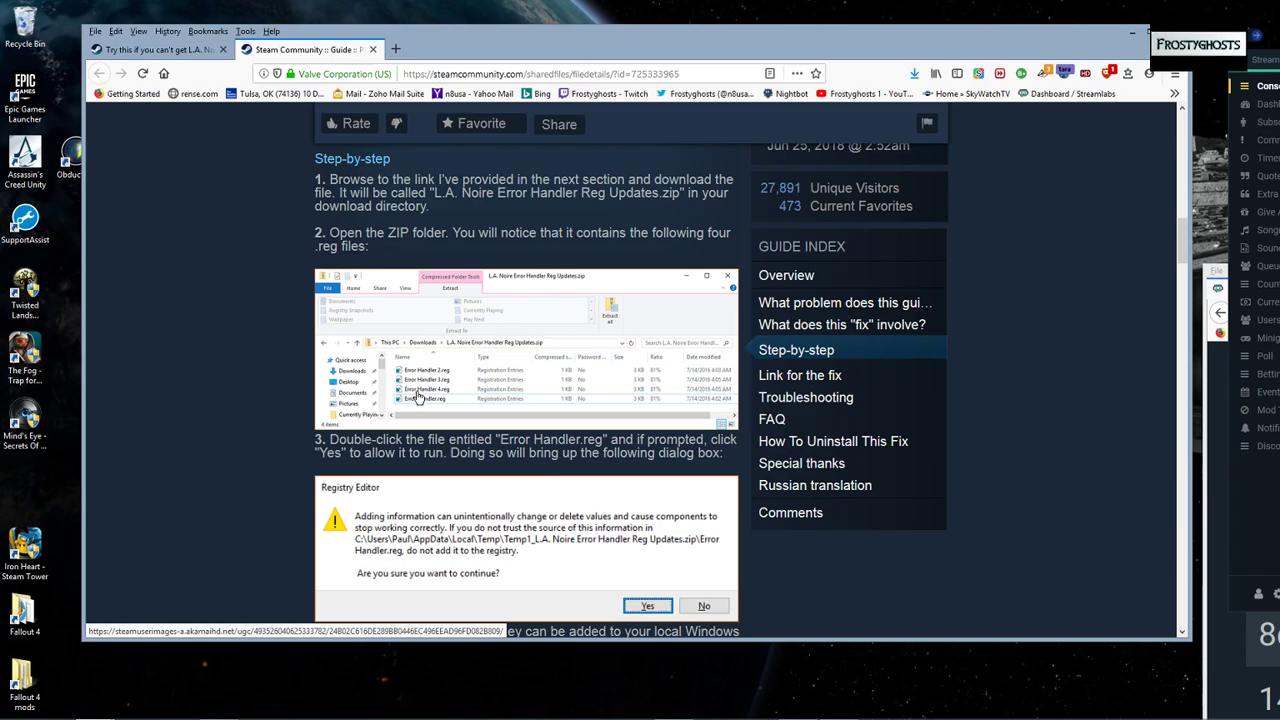
scroll(418, 397, down, 2)
click(455, 303)
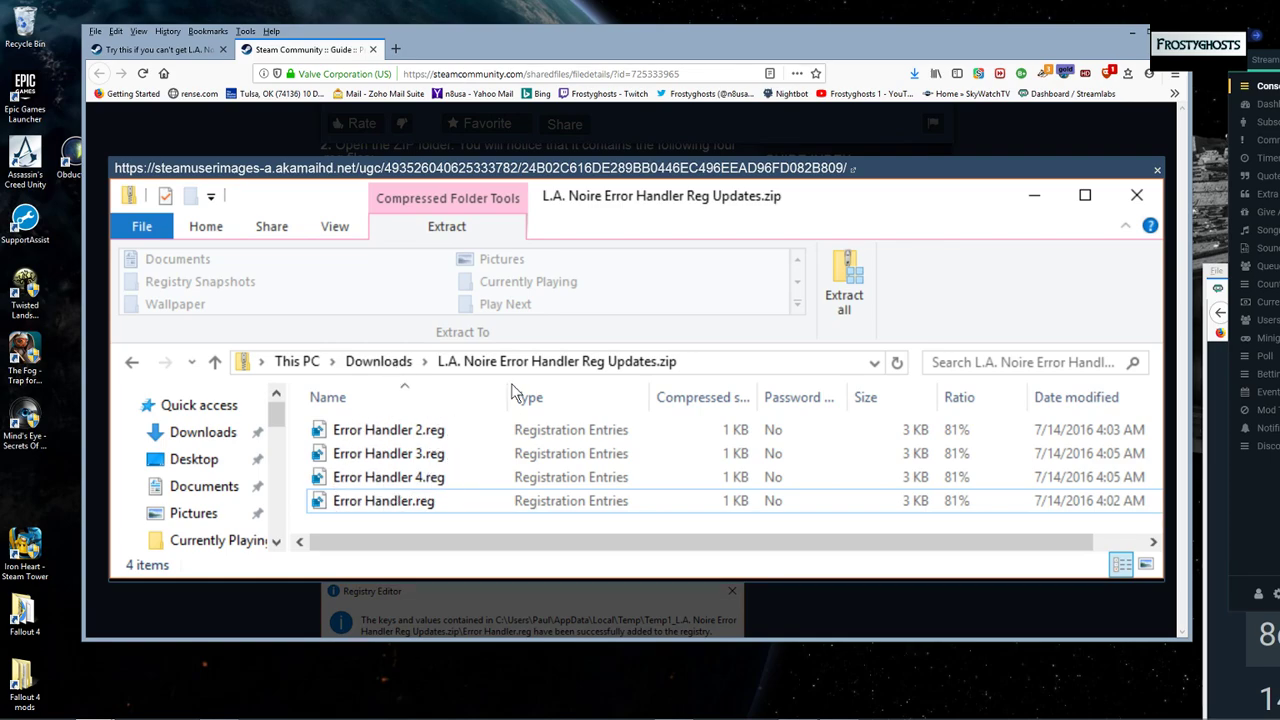
click(1155, 171)
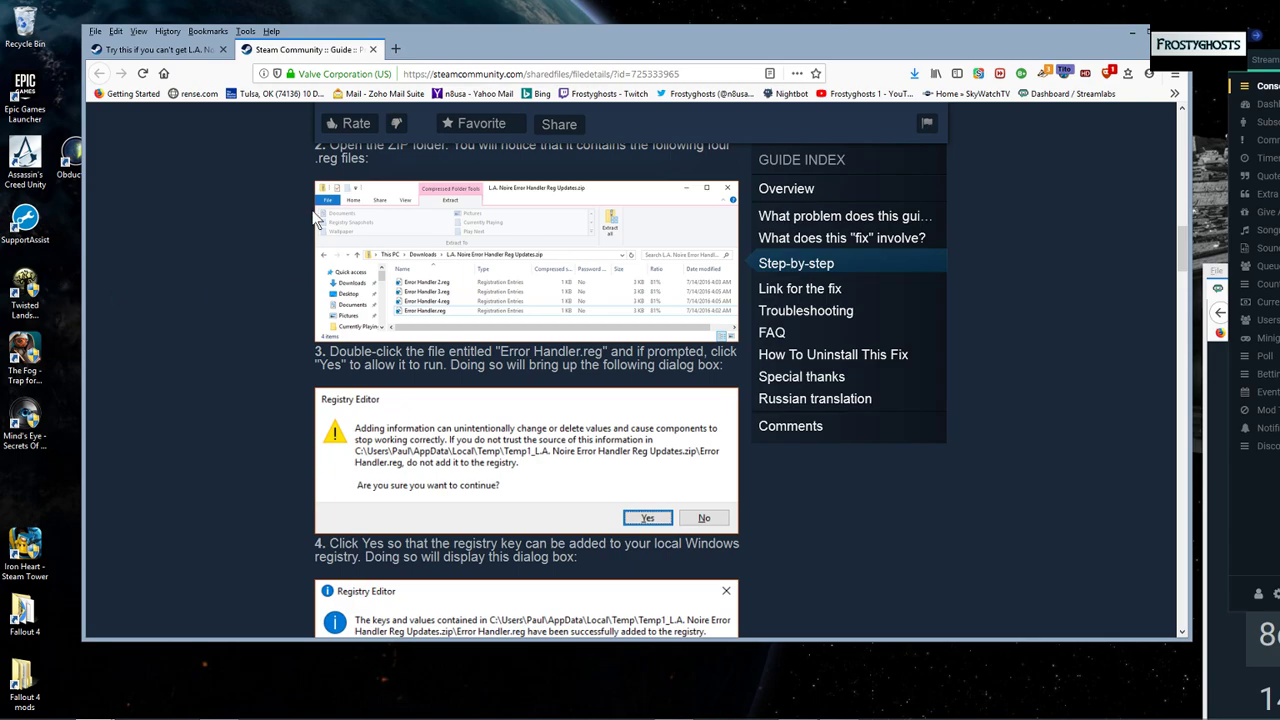
scroll(261, 182, up, 5)
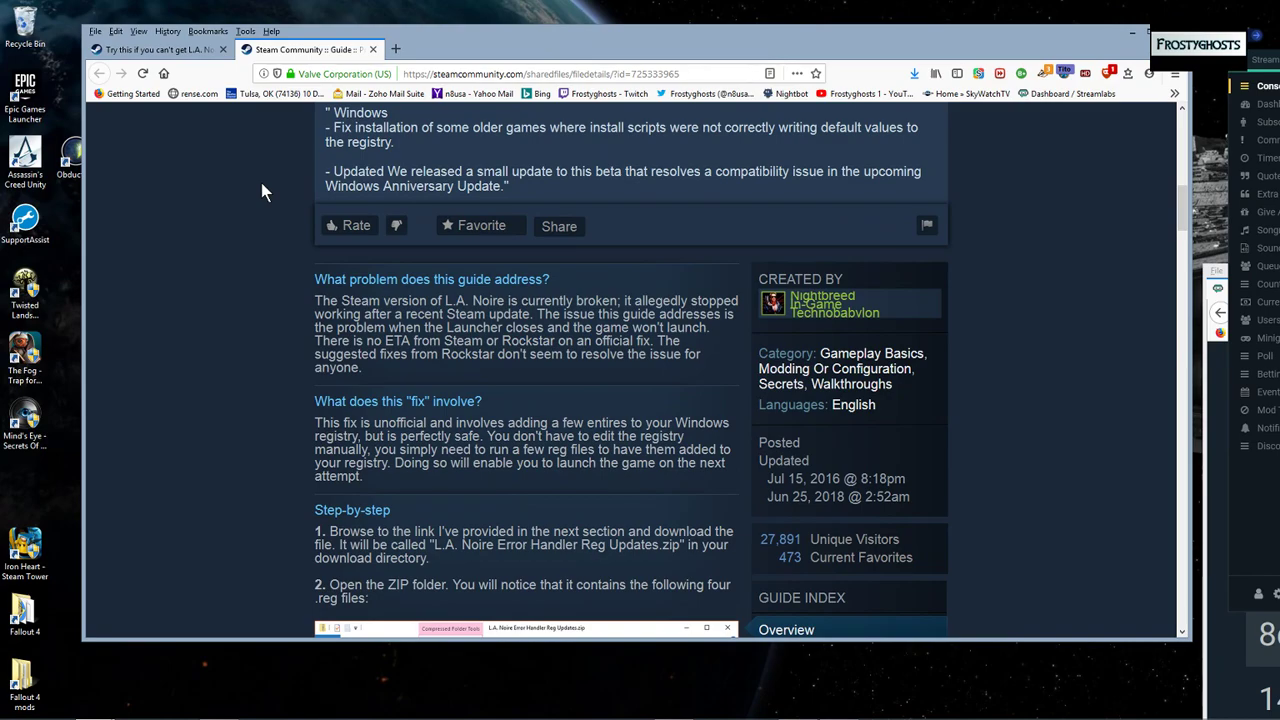
scroll(261, 182, up, 2)
scroll(261, 182, up, 1)
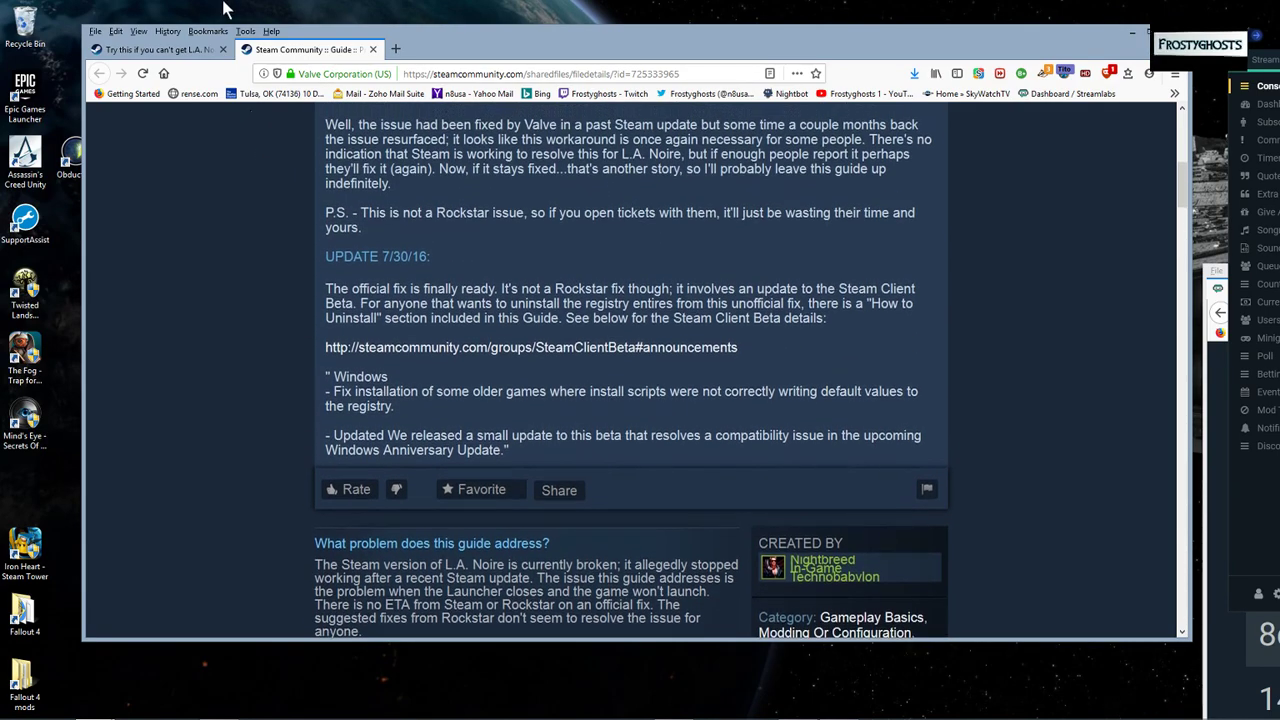
Open the pinned thread's Dropbox link for L.A. Noire Error Handler Reg Updates.zip in a new tab and continue to the external site.
click(180, 51)
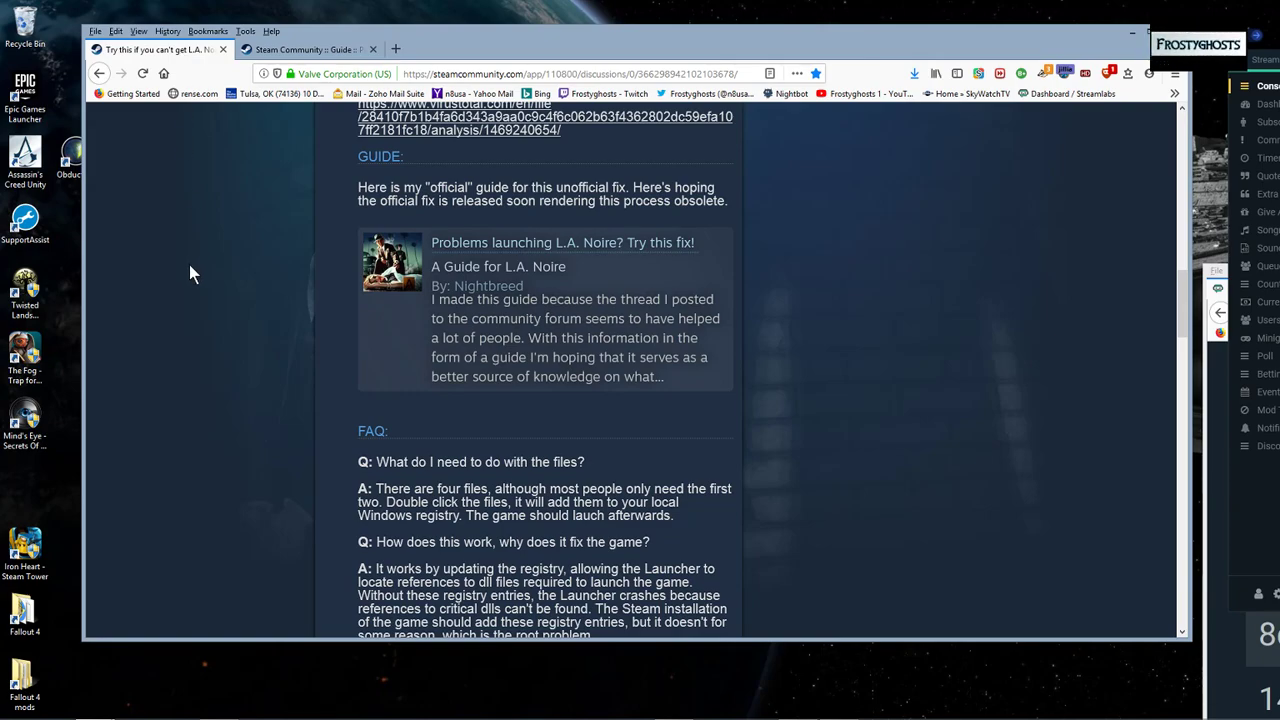
scroll(189, 266, up, 1)
scroll(189, 264, up, 2)
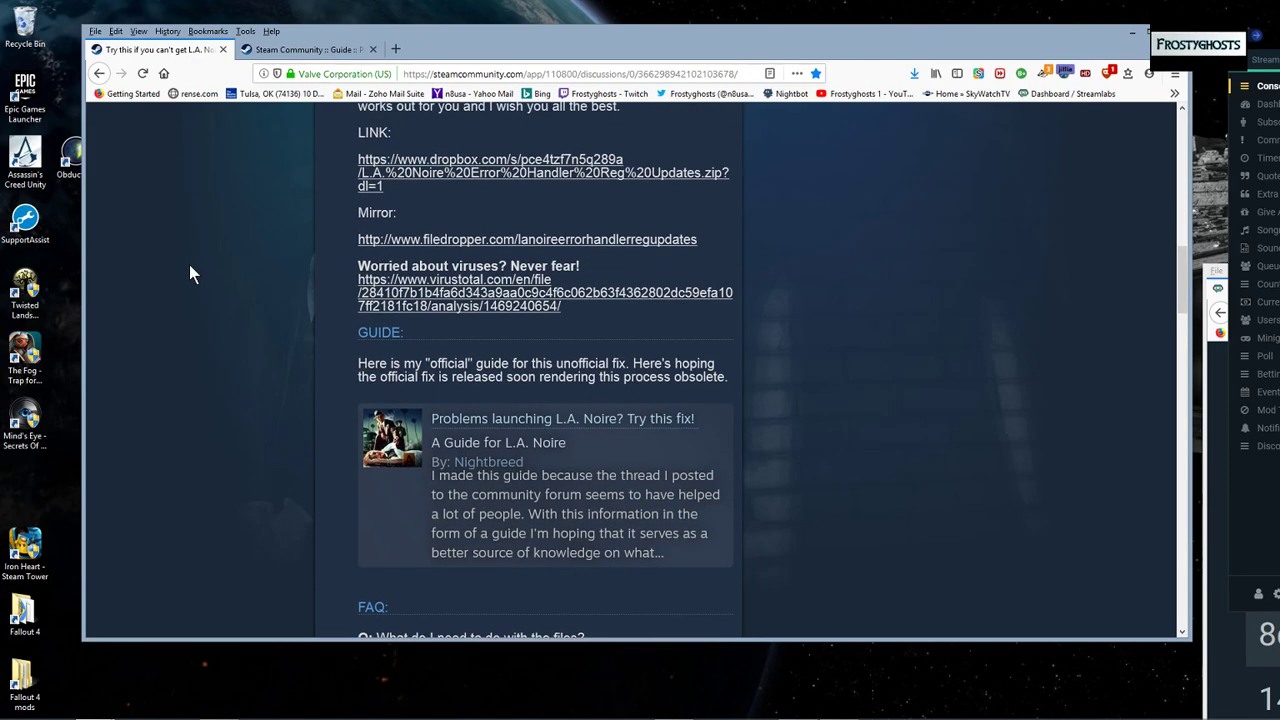
scroll(189, 264, up, 1)
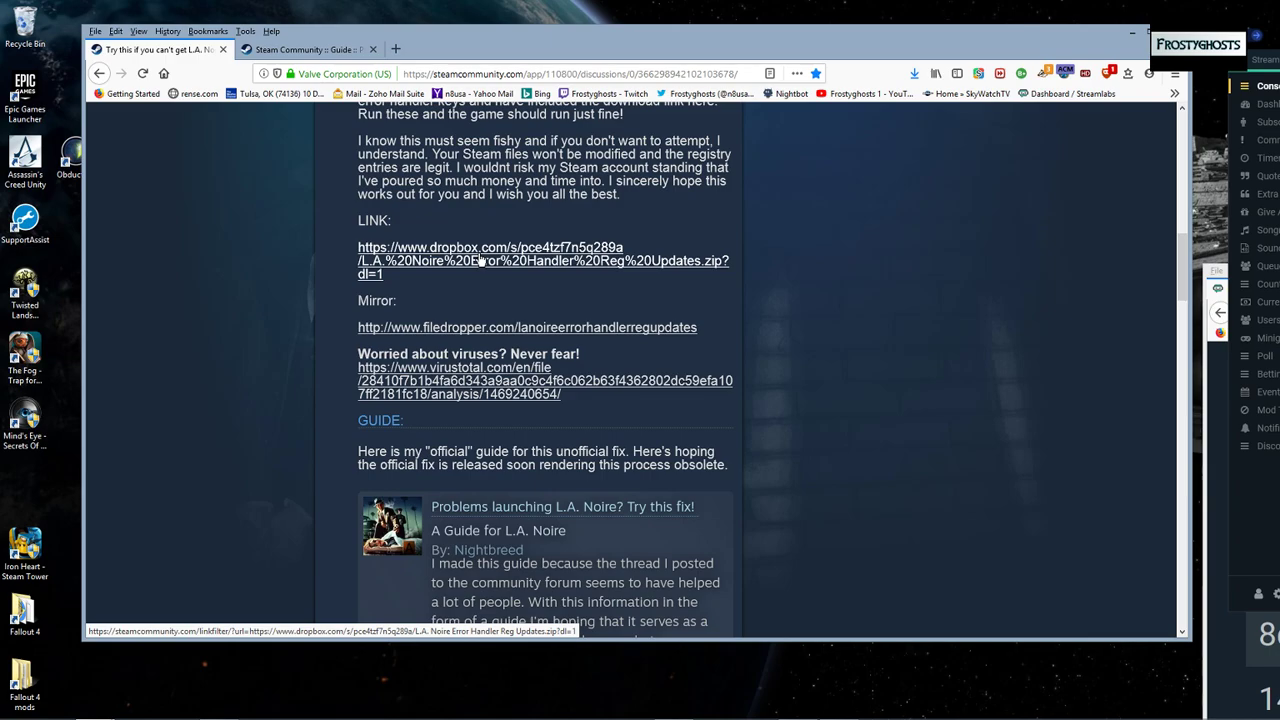
right_click(481, 259)
click(507, 263)
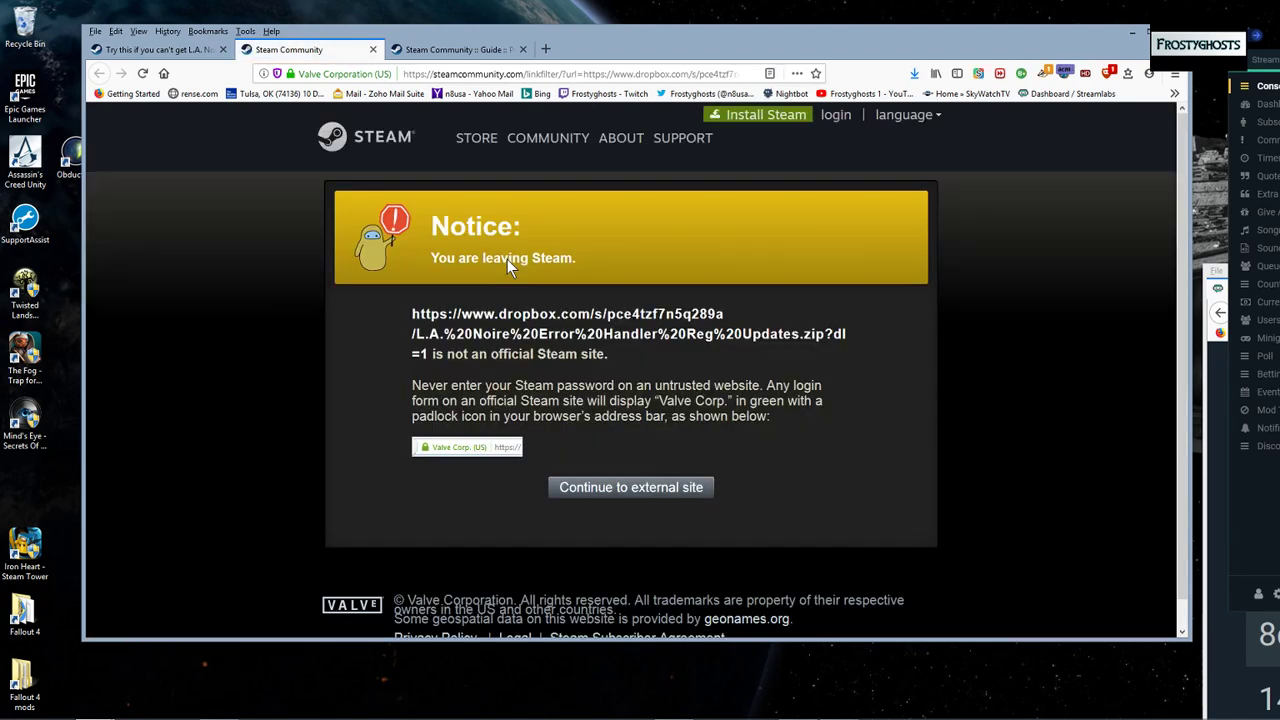
click(610, 499)
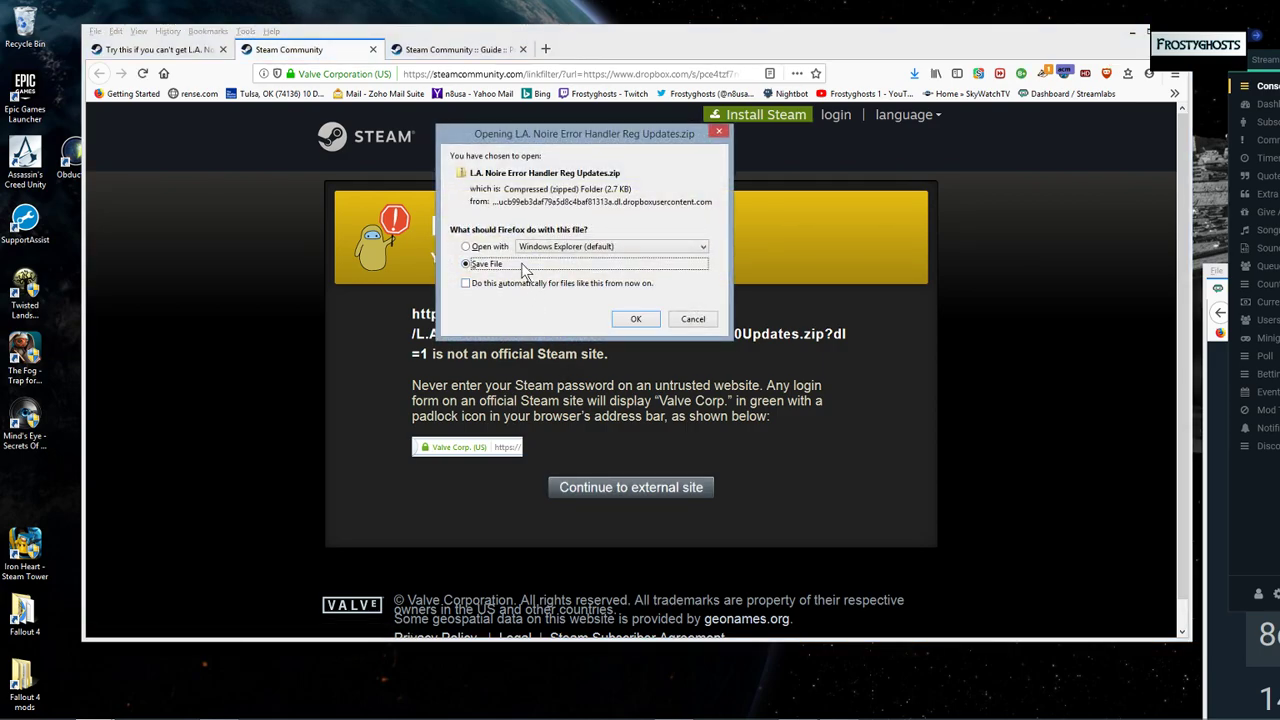
Compare the Dropbox link in the pinned thread with the file offered in the download prompt, moving the prompt aside.
click(190, 54)
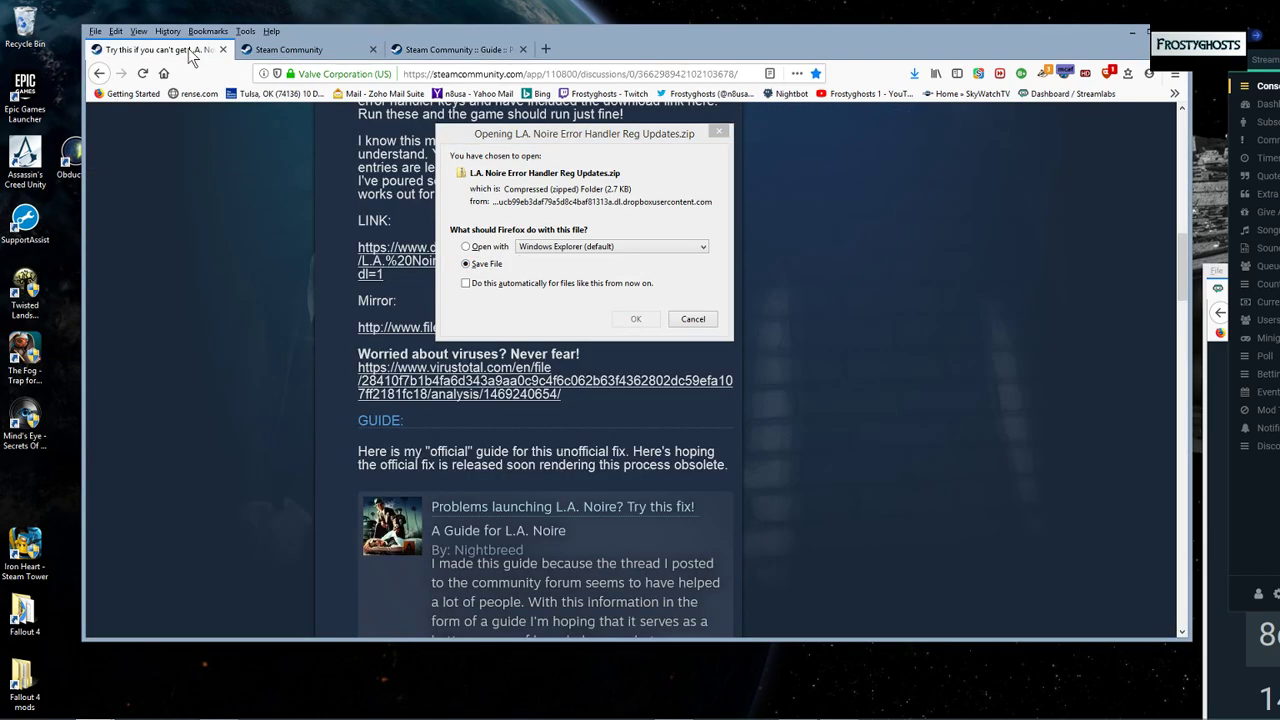
drag(585, 133, 950, 39)
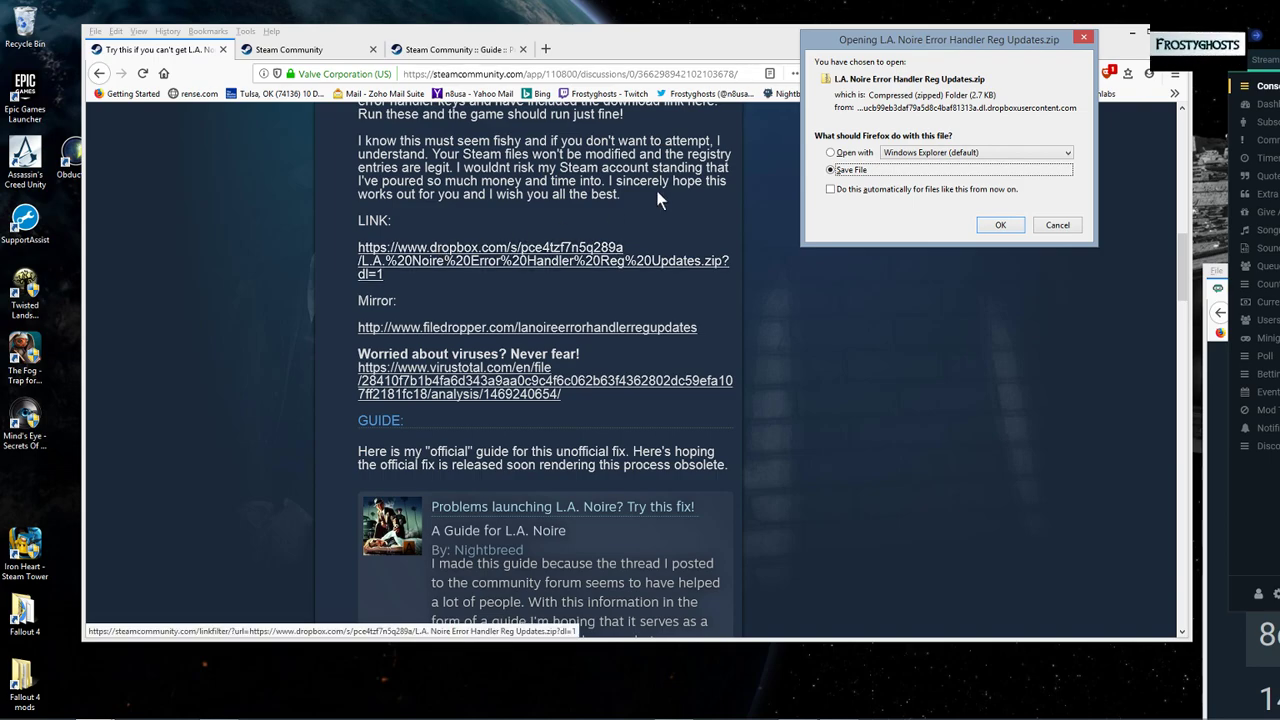
click(313, 55)
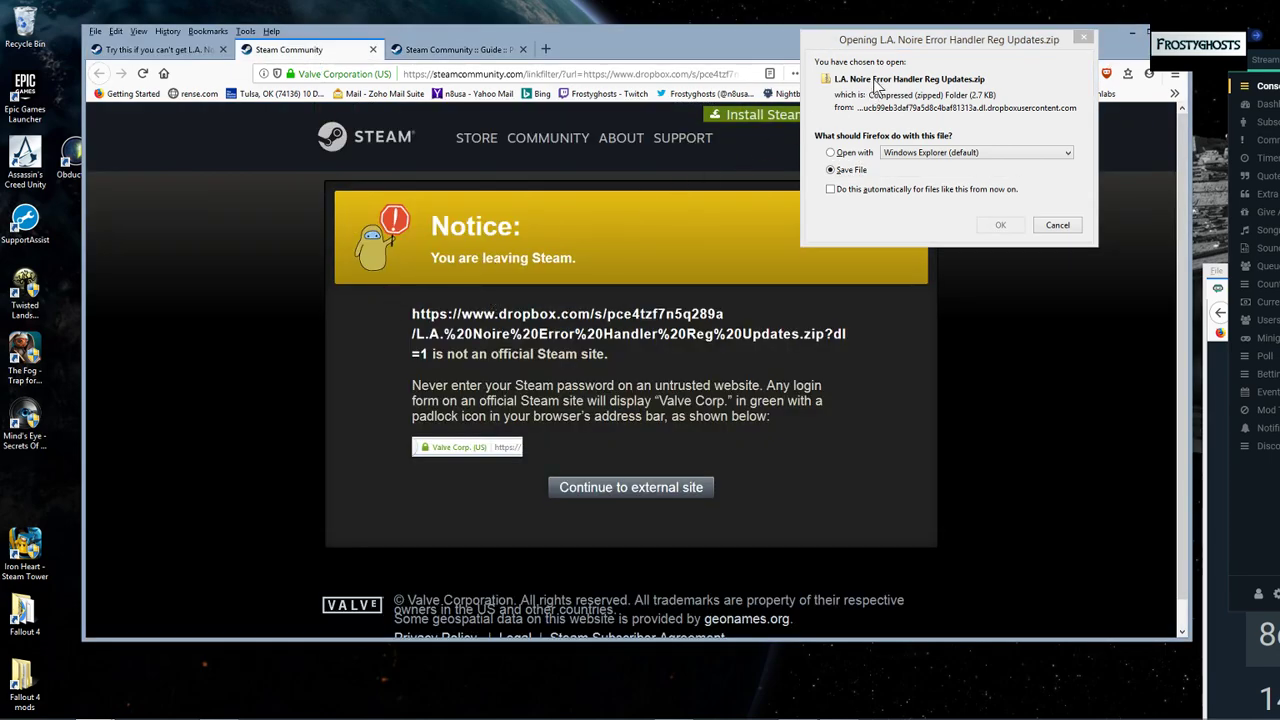
drag(928, 39, 480, 115)
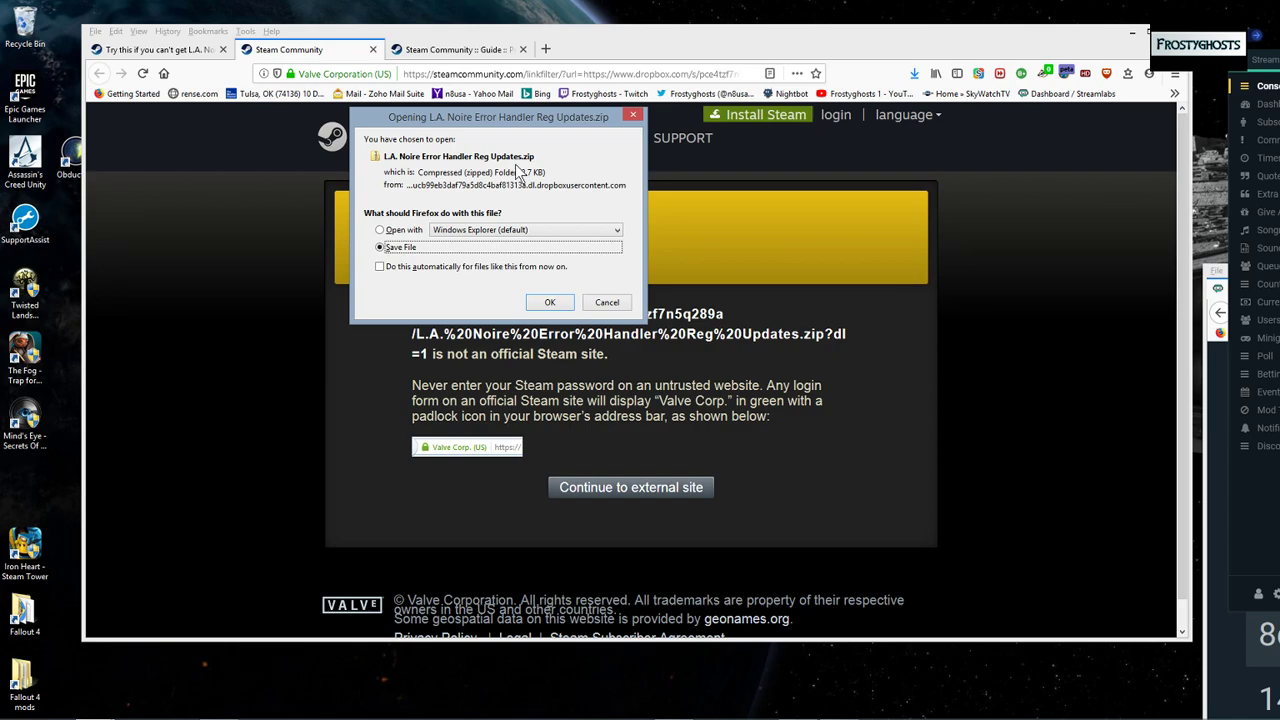
Switch to File Explorer and open the "LA Noire registry keys" folder inside Games on the C: drive.
mouse_move(60, 714)
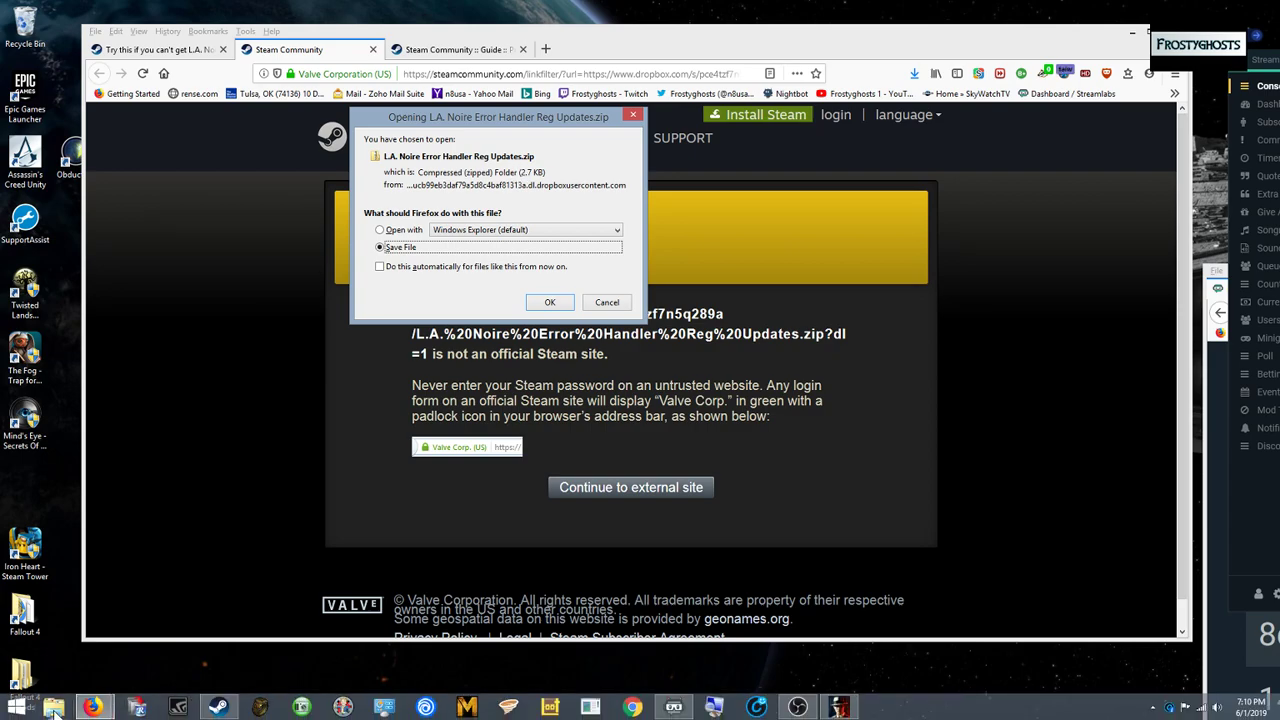
click(54, 707)
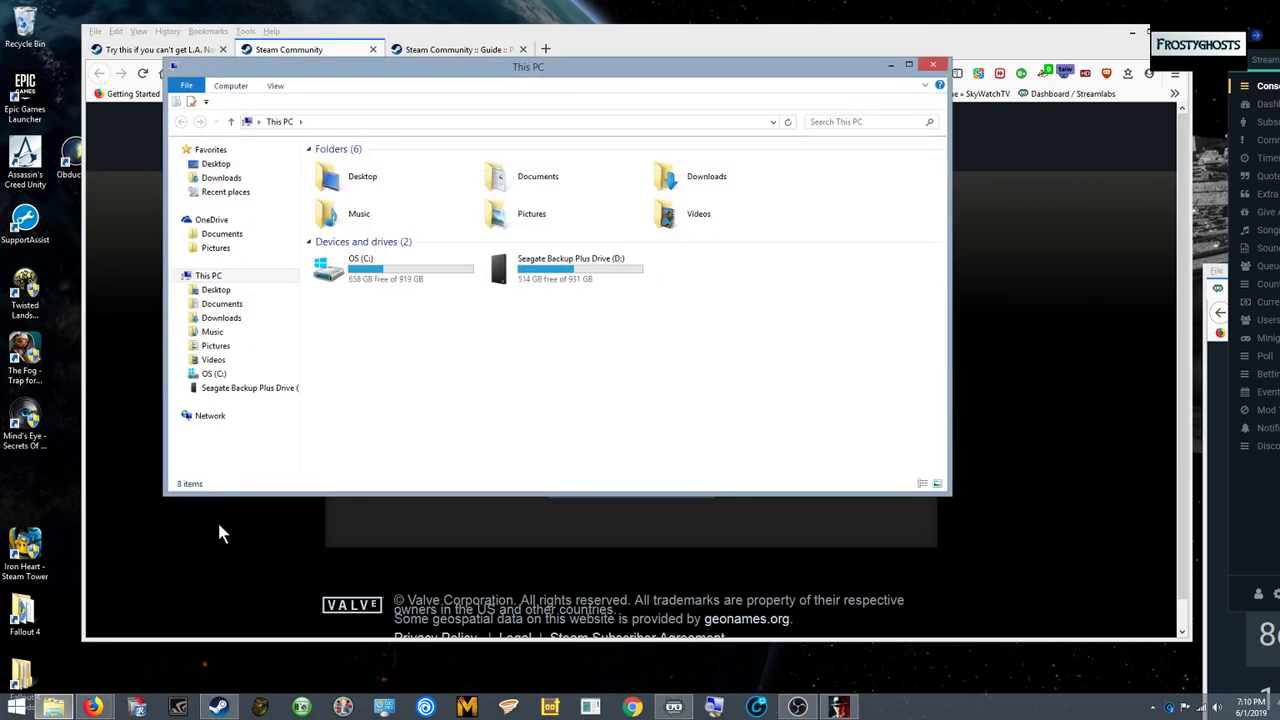
double_click(423, 265)
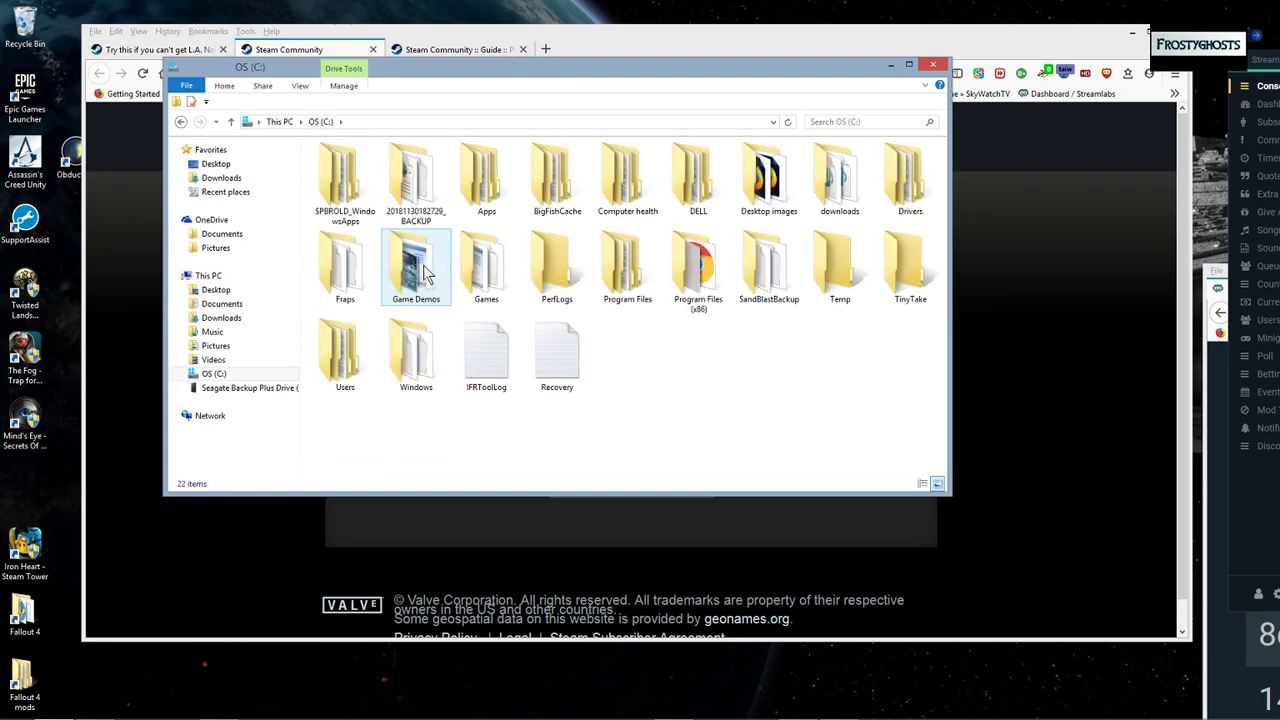
double_click(484, 276)
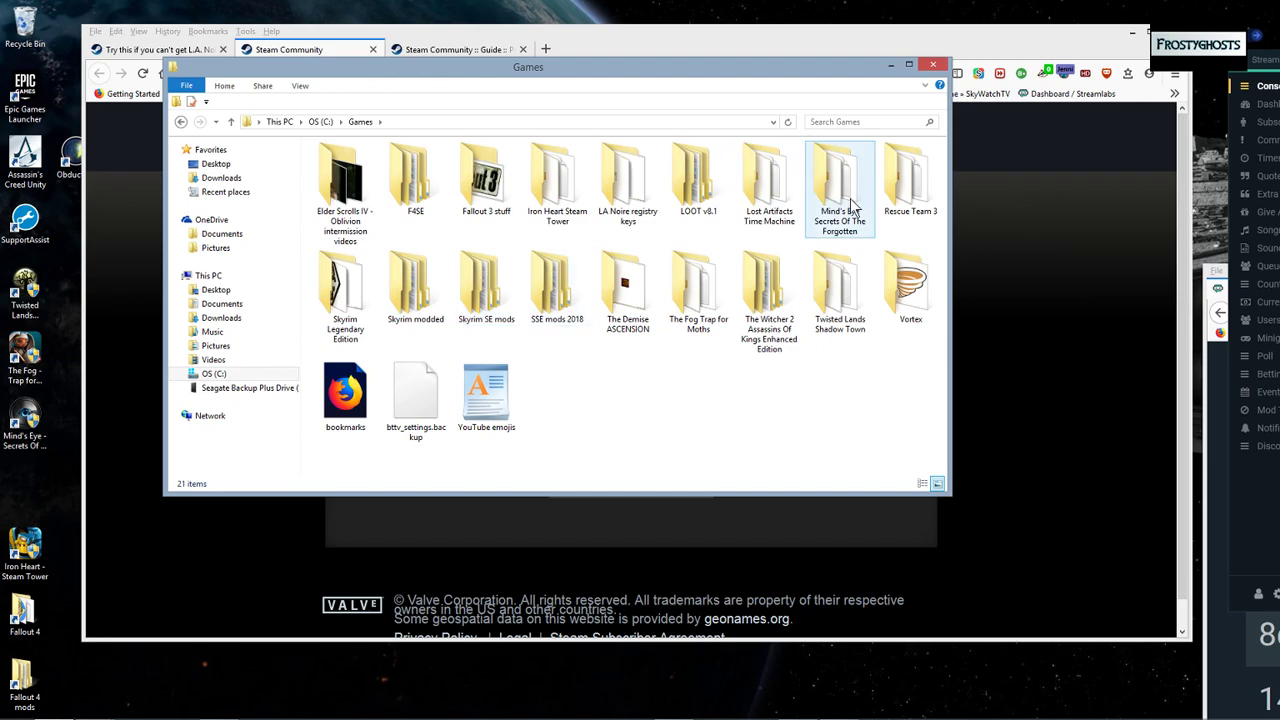
double_click(624, 188)
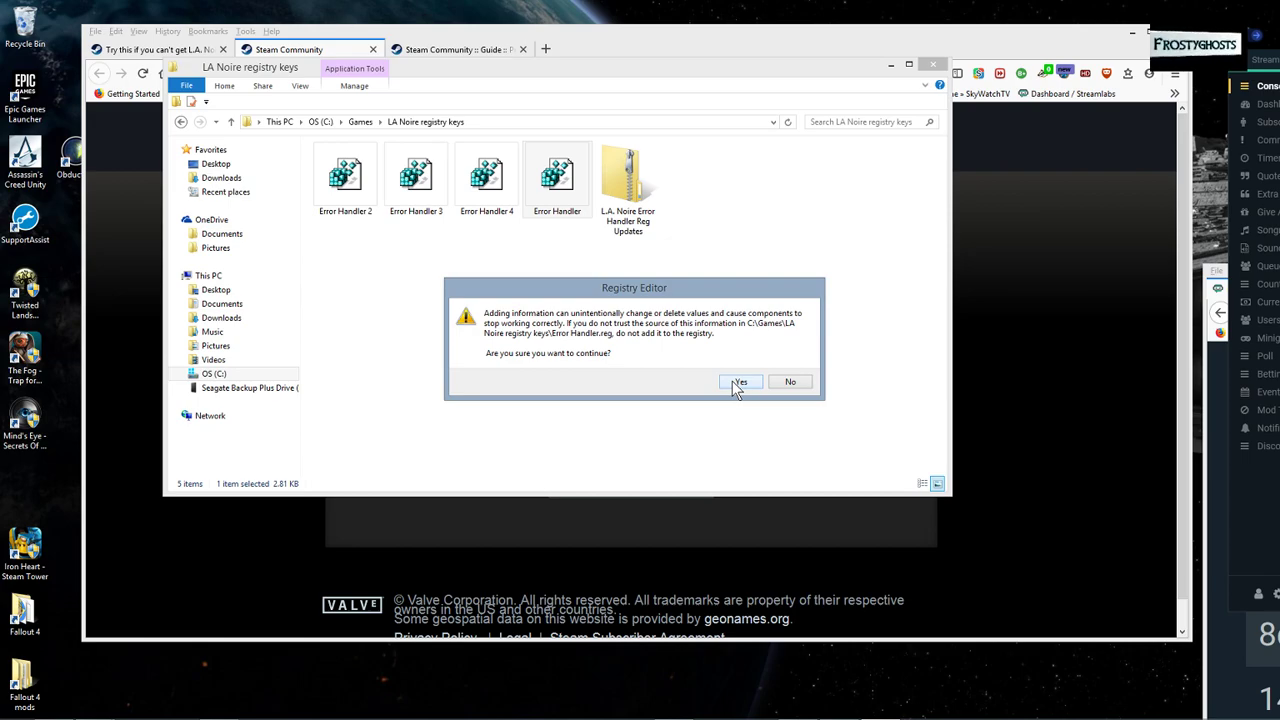
Run the Error Handler registry file and decline adding its information to the registry.
click(789, 384)
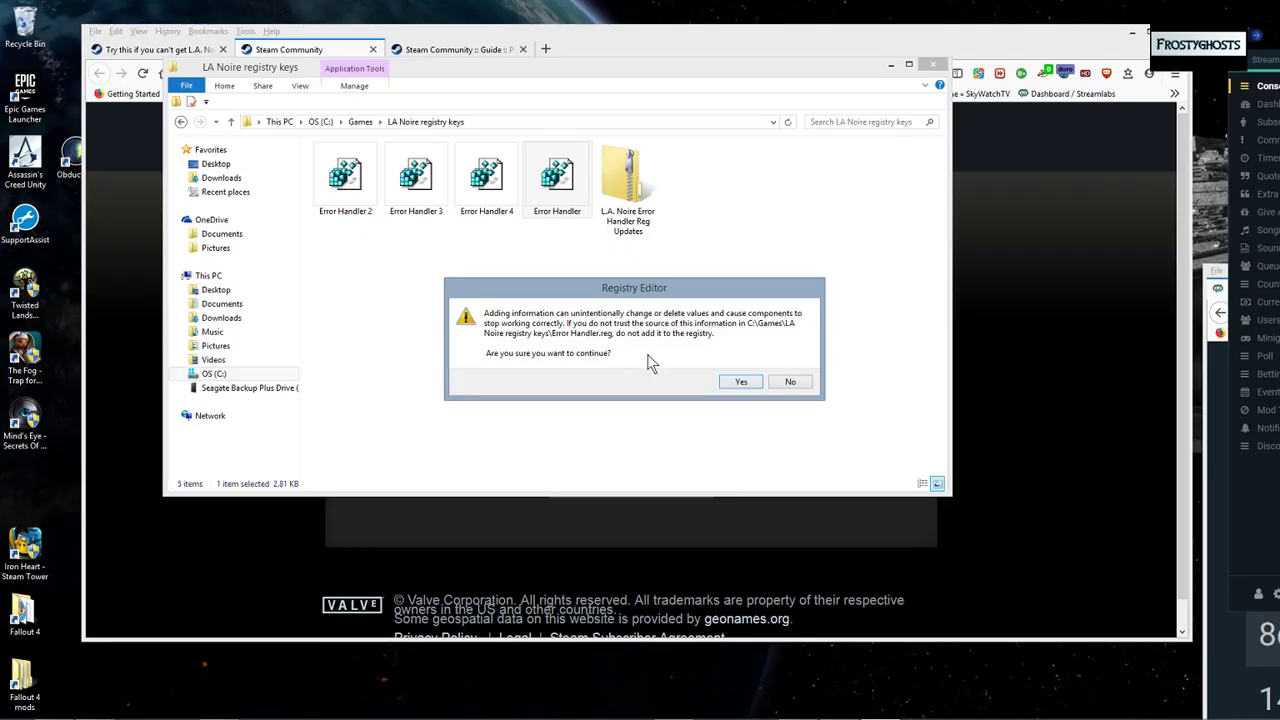
click(791, 382)
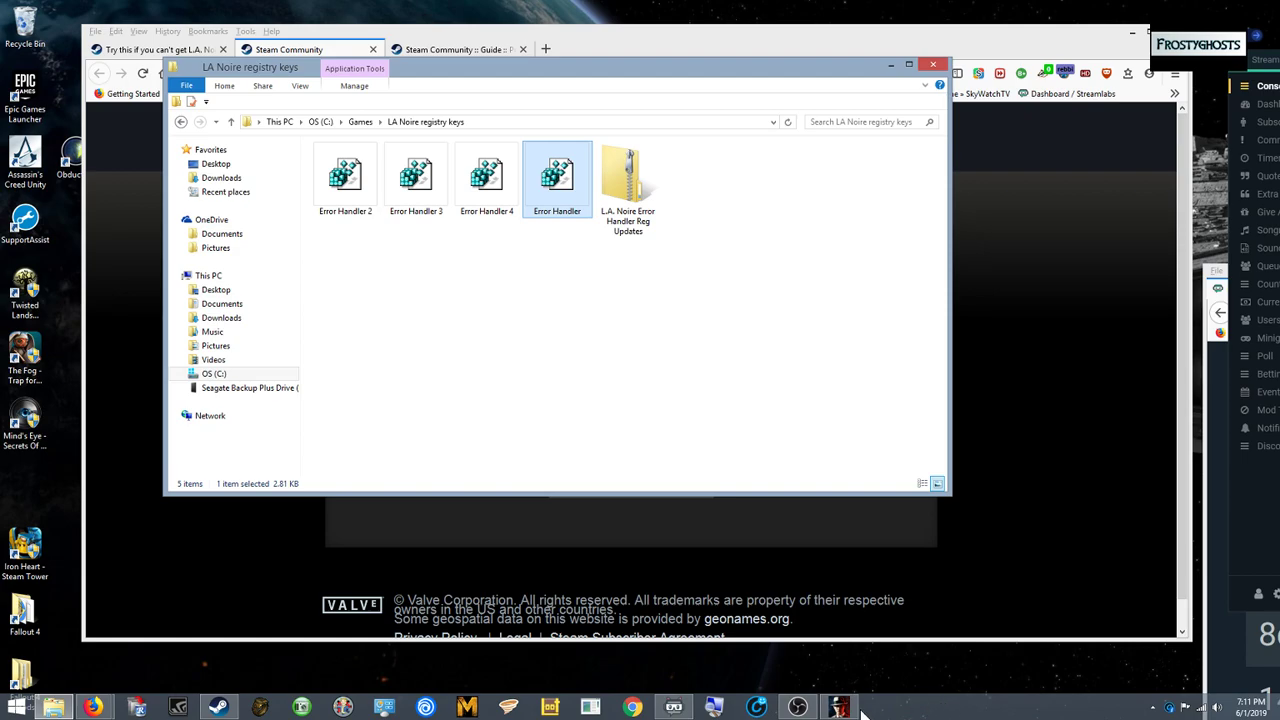
Show the L.A. Noire launcher over the registry keys folder, and go back to the folder.
click(853, 712)
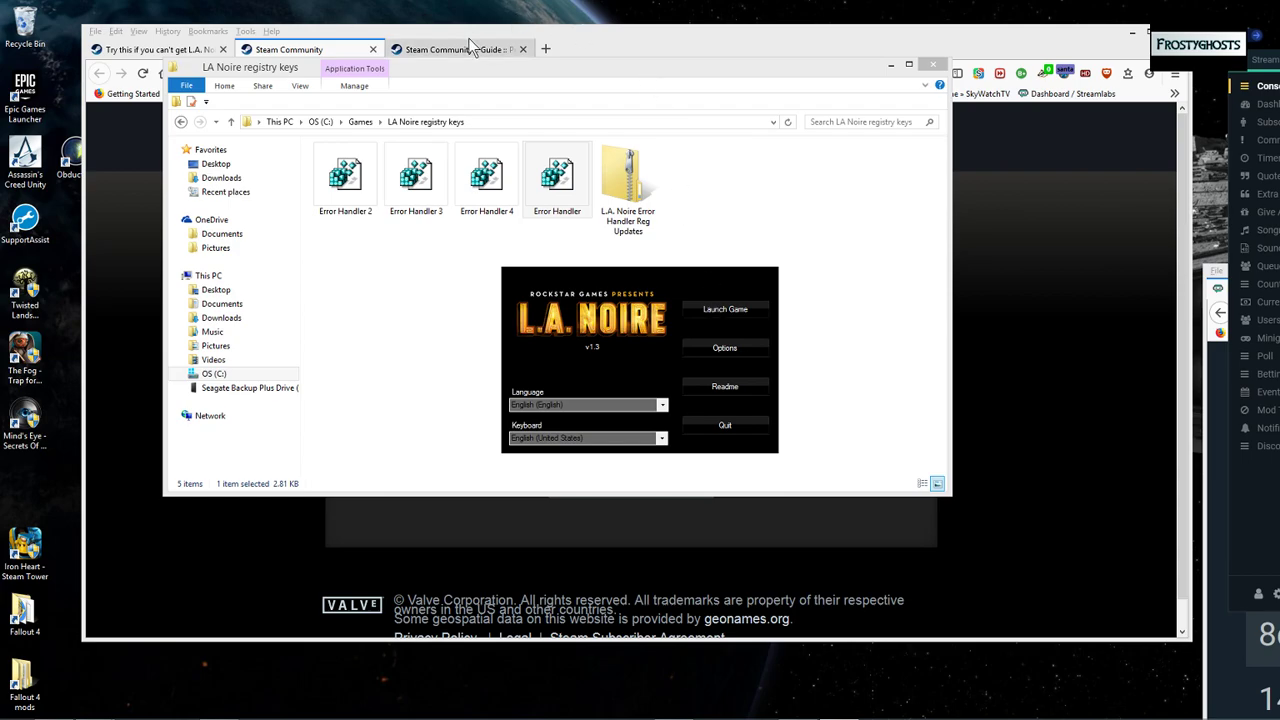
click(401, 290)
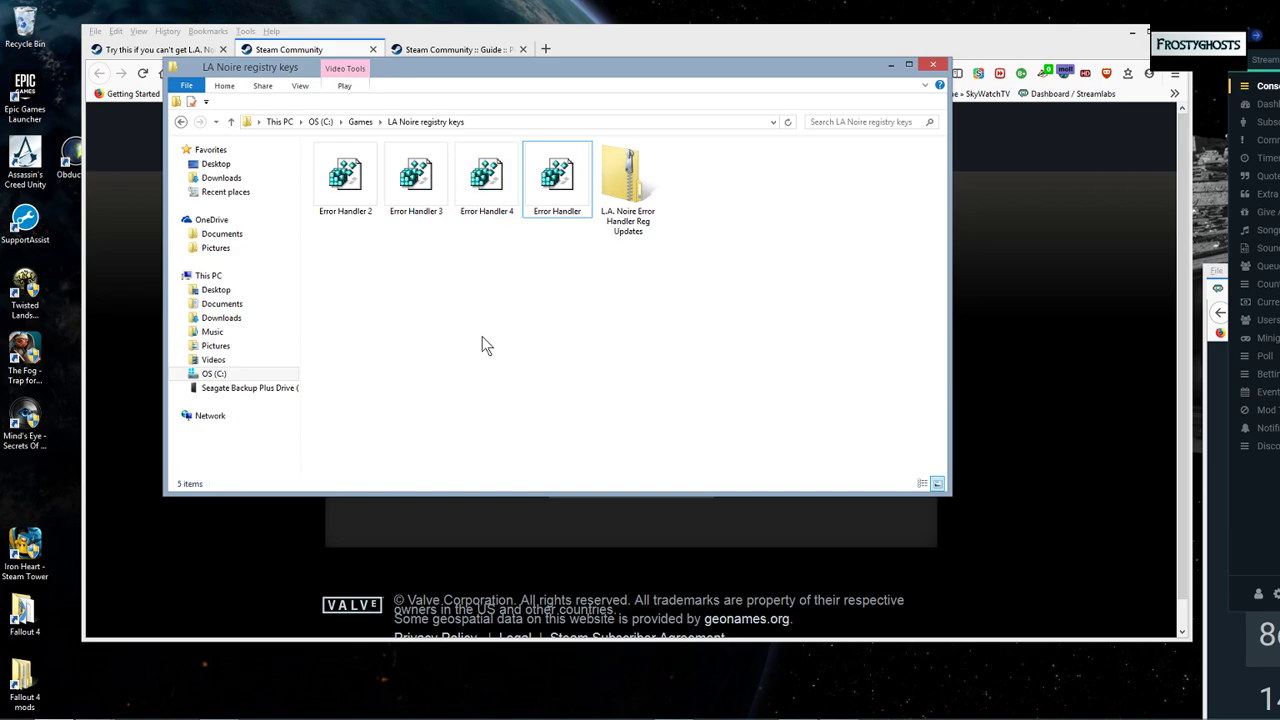
Return to the browser's guide tab, cancel the pending ZIP download, and switch to the Steam external-link notice.
click(458, 50)
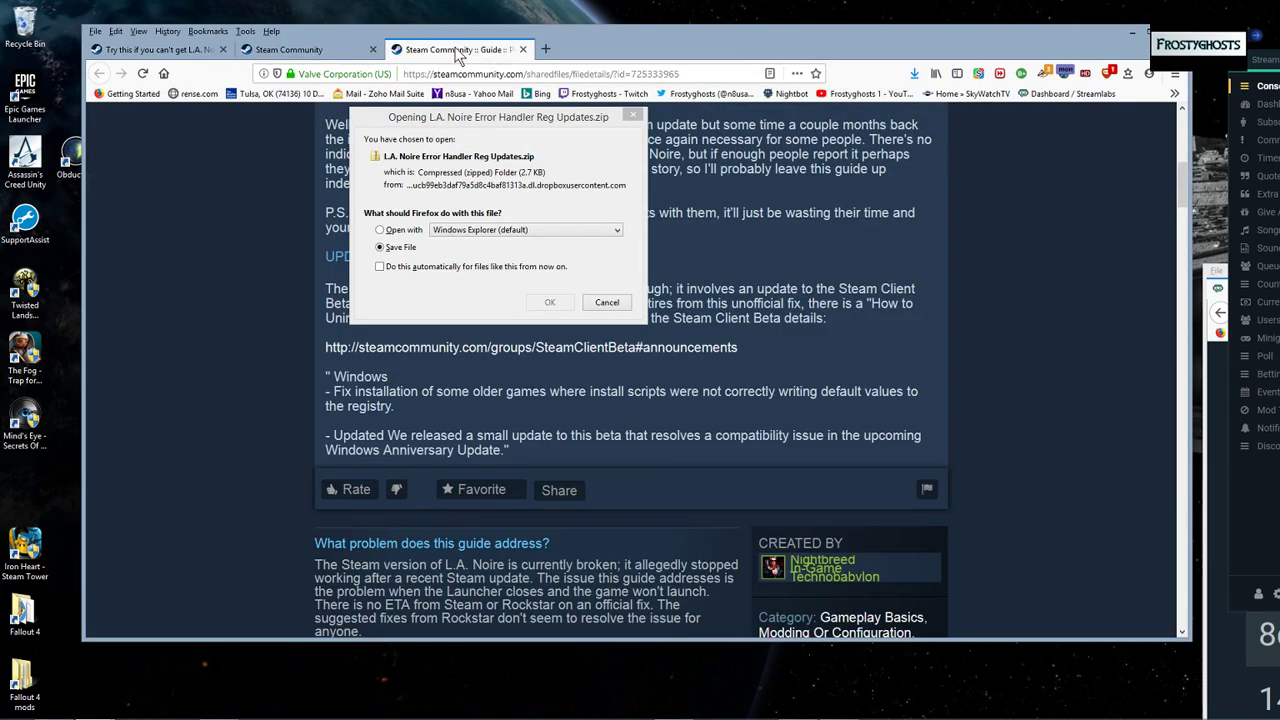
click(606, 303)
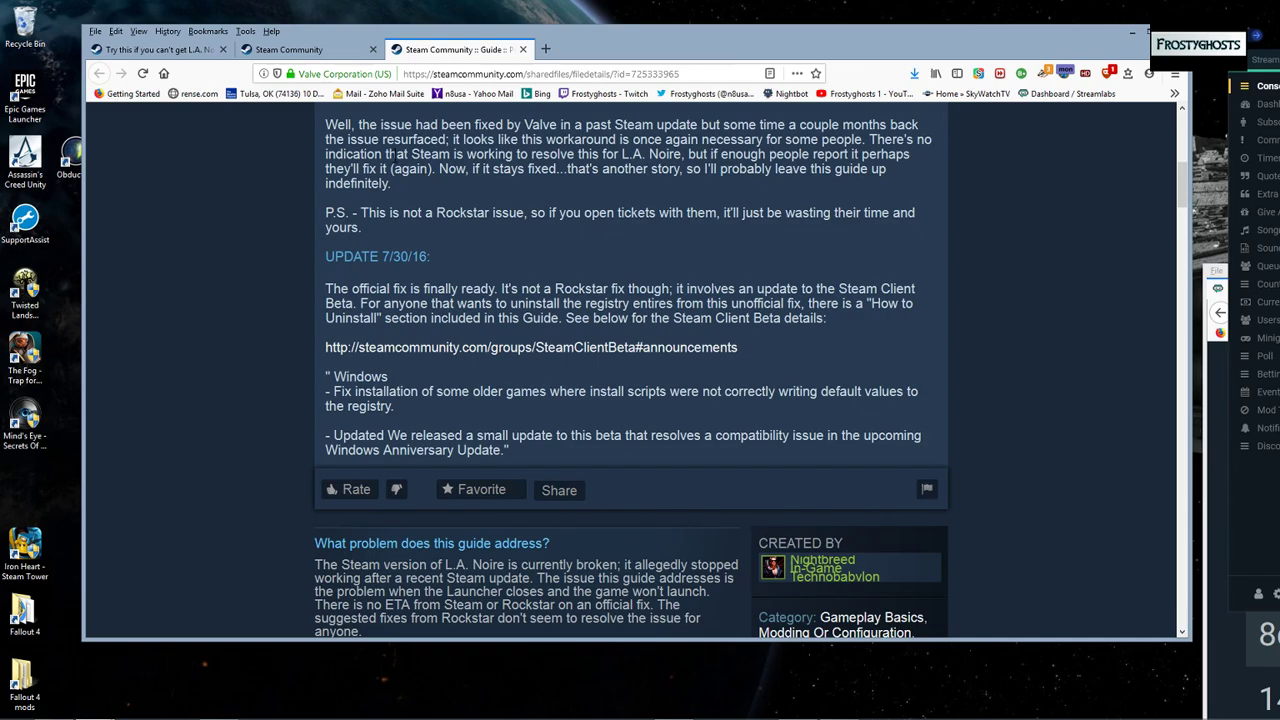
click(323, 54)
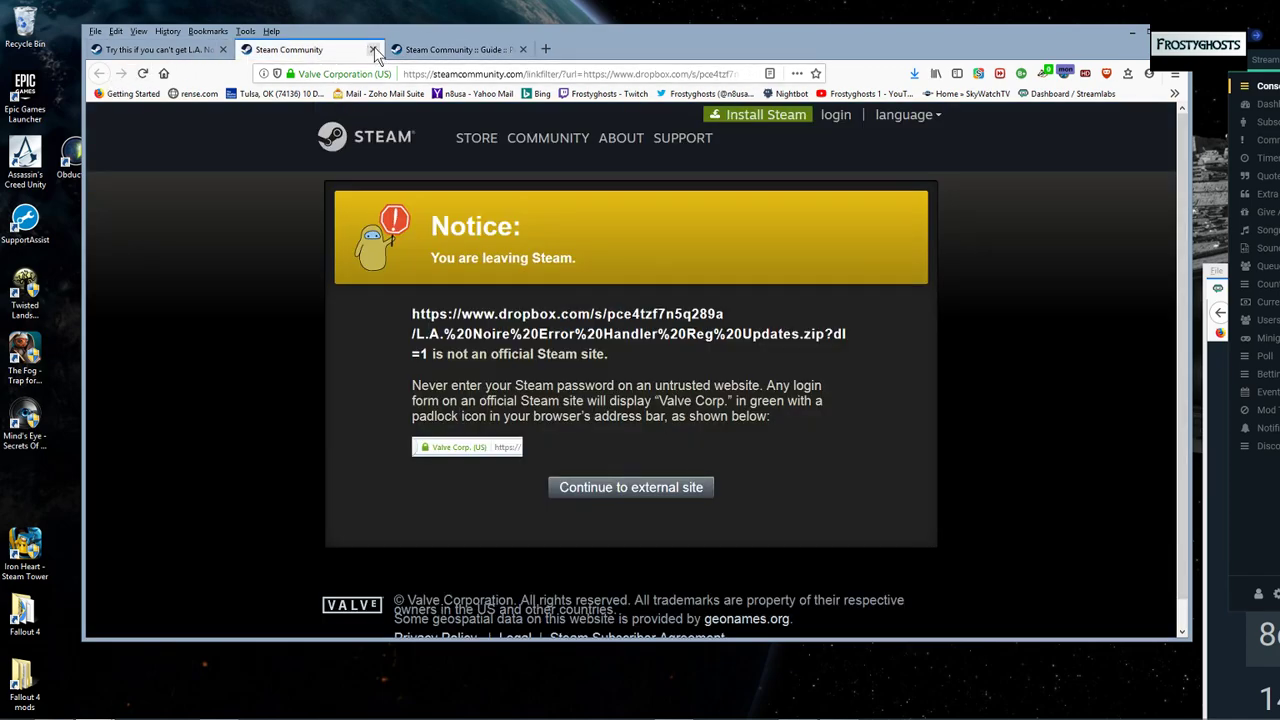
Close the Steam external-link notice and read the guide's step-by-step instructions for adding the Error Handler registry files.
click(374, 50)
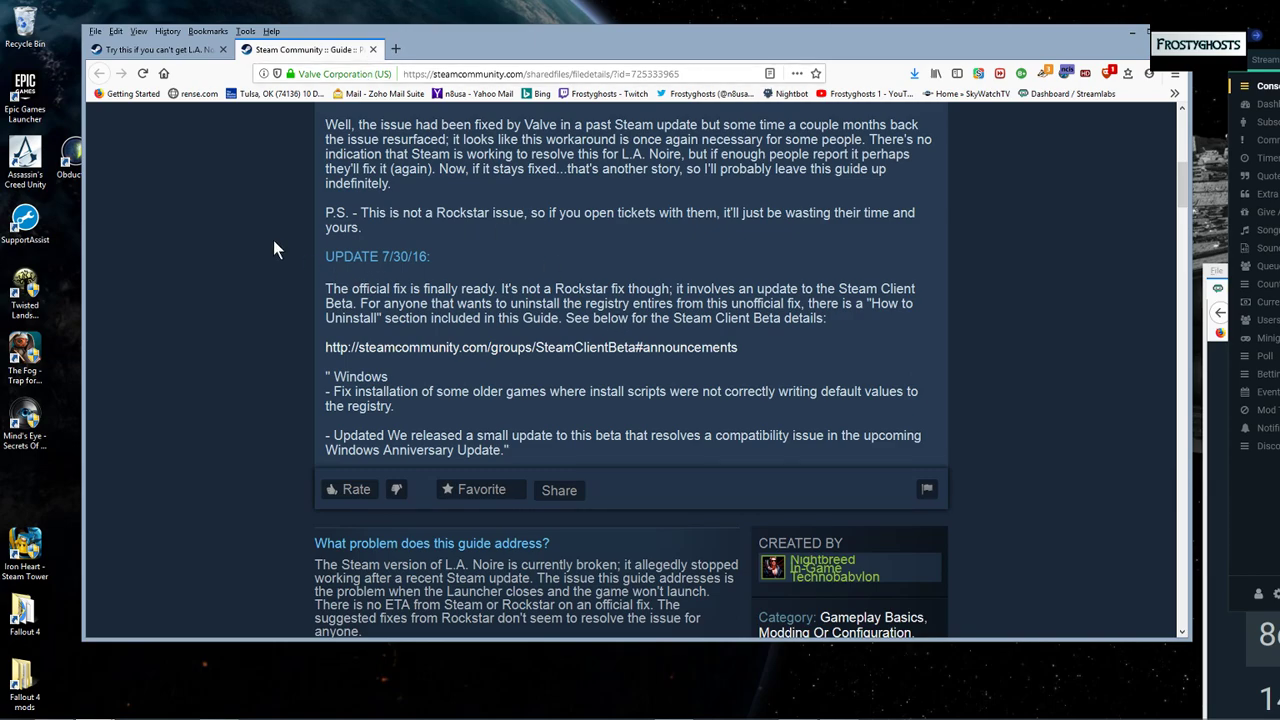
scroll(275, 246, down, 5)
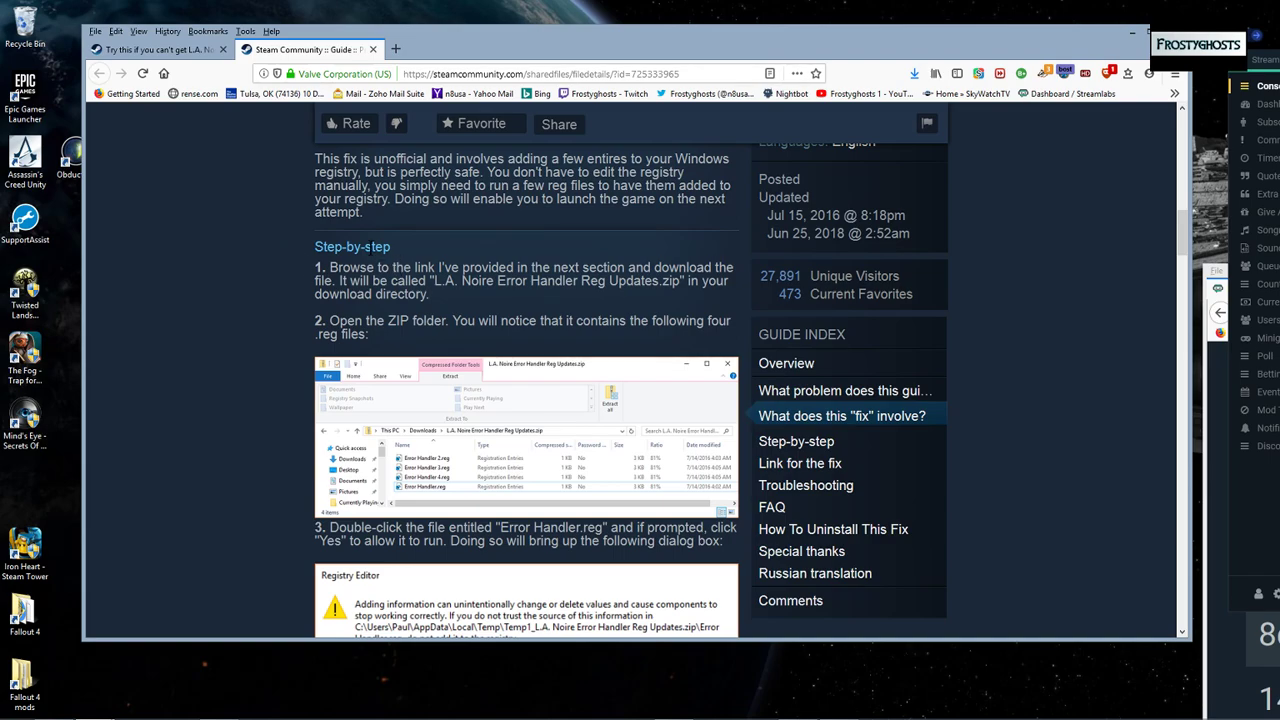
scroll(414, 395, down, 3)
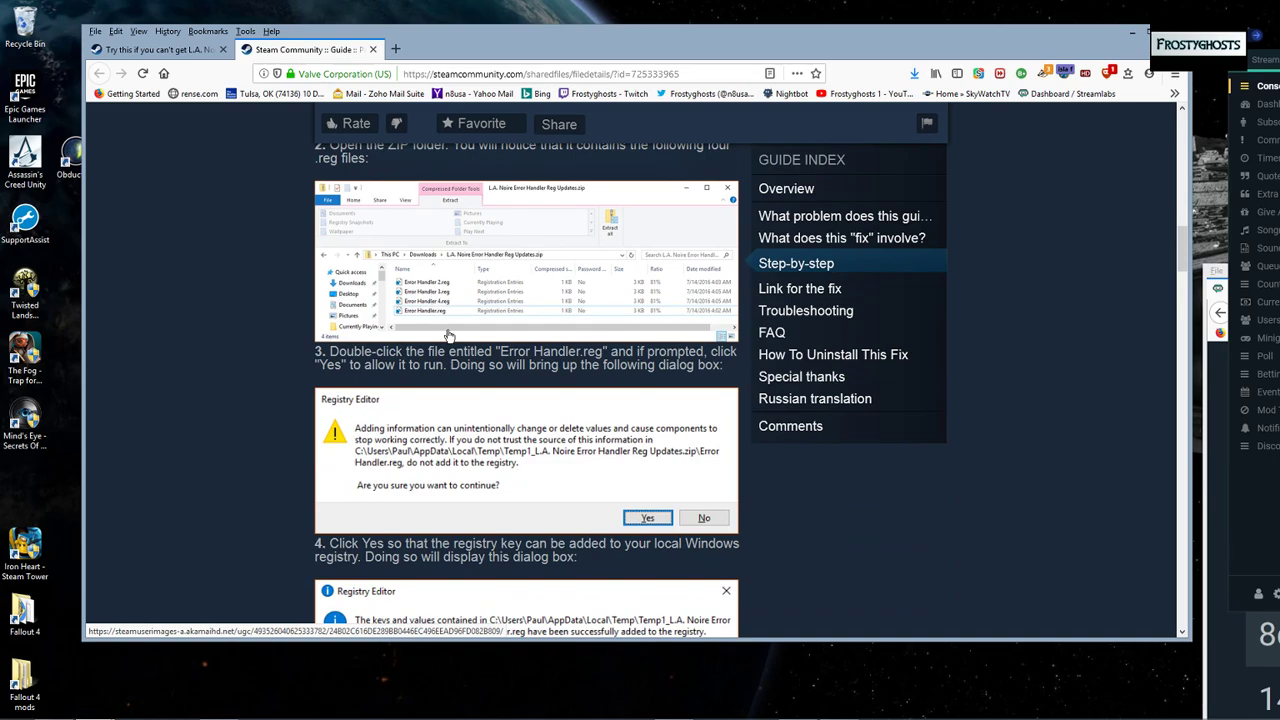
scroll(450, 337, down, 3)
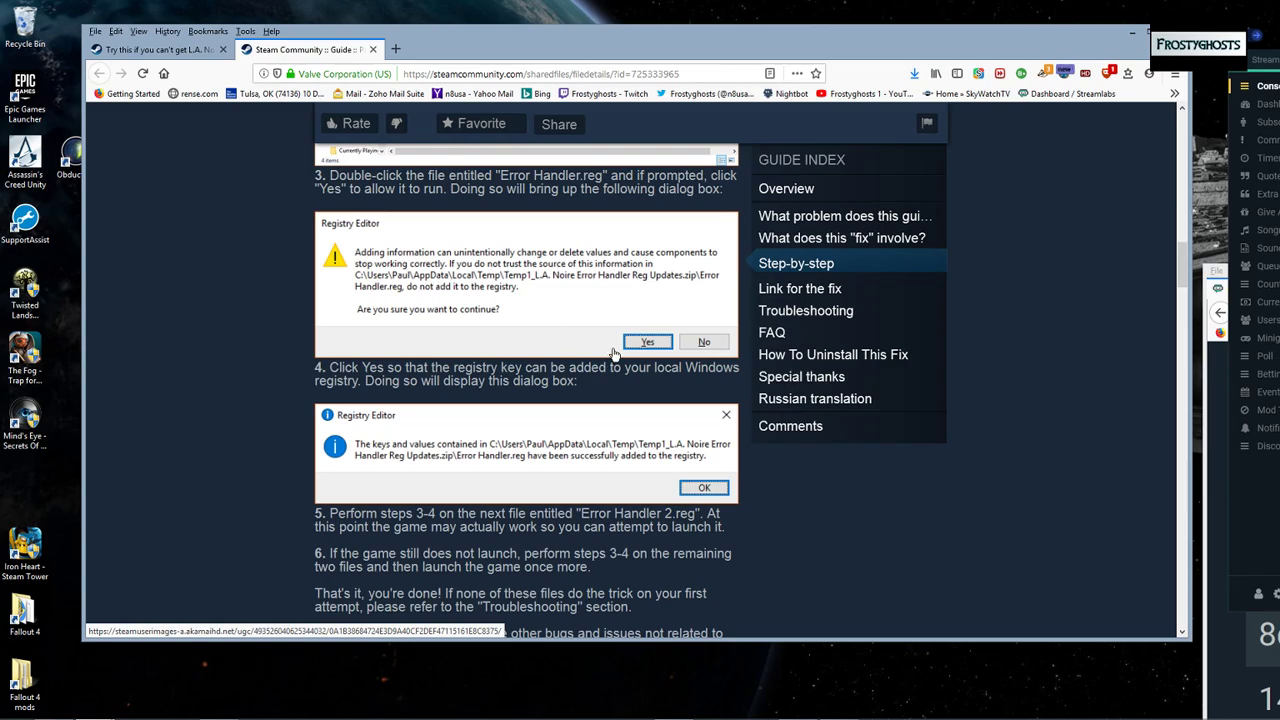
scroll(614, 354, down, 3)
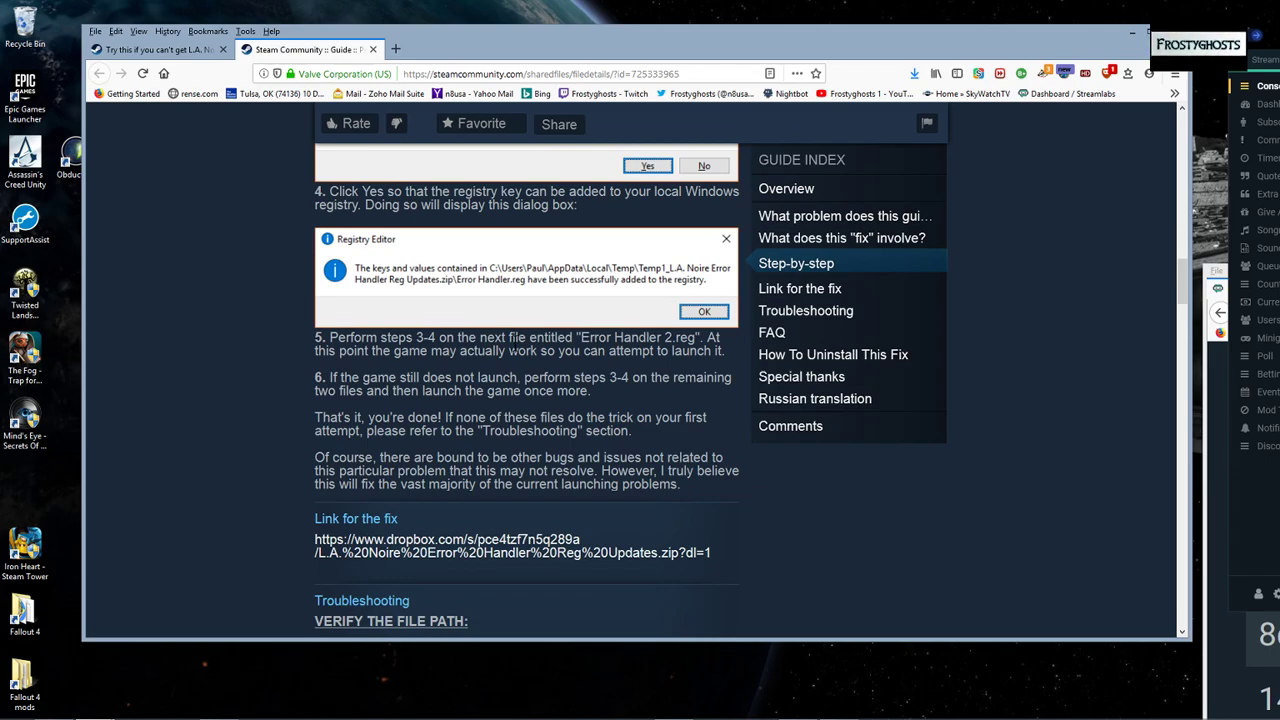
scroll(527, 380, up, 7)
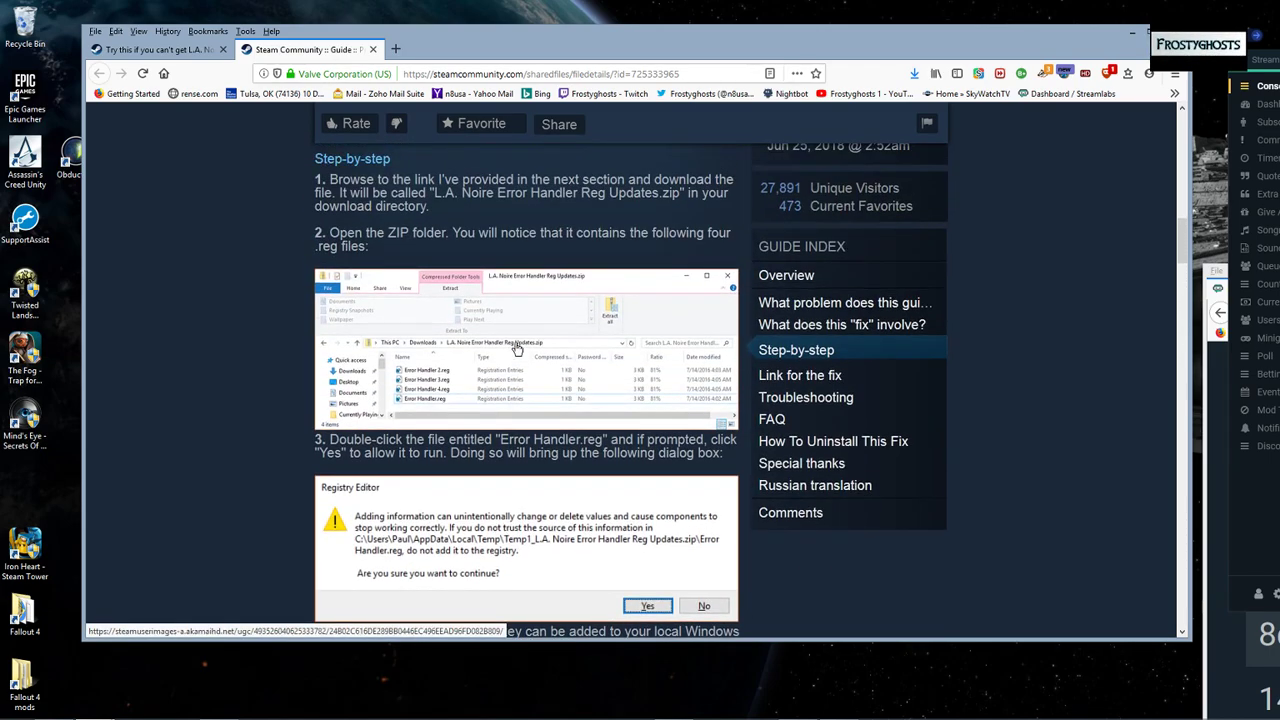
Show the LA Noire registry keys folder, return to the guide, and review its remaining instructions before going back to its introduction.
click(50, 708)
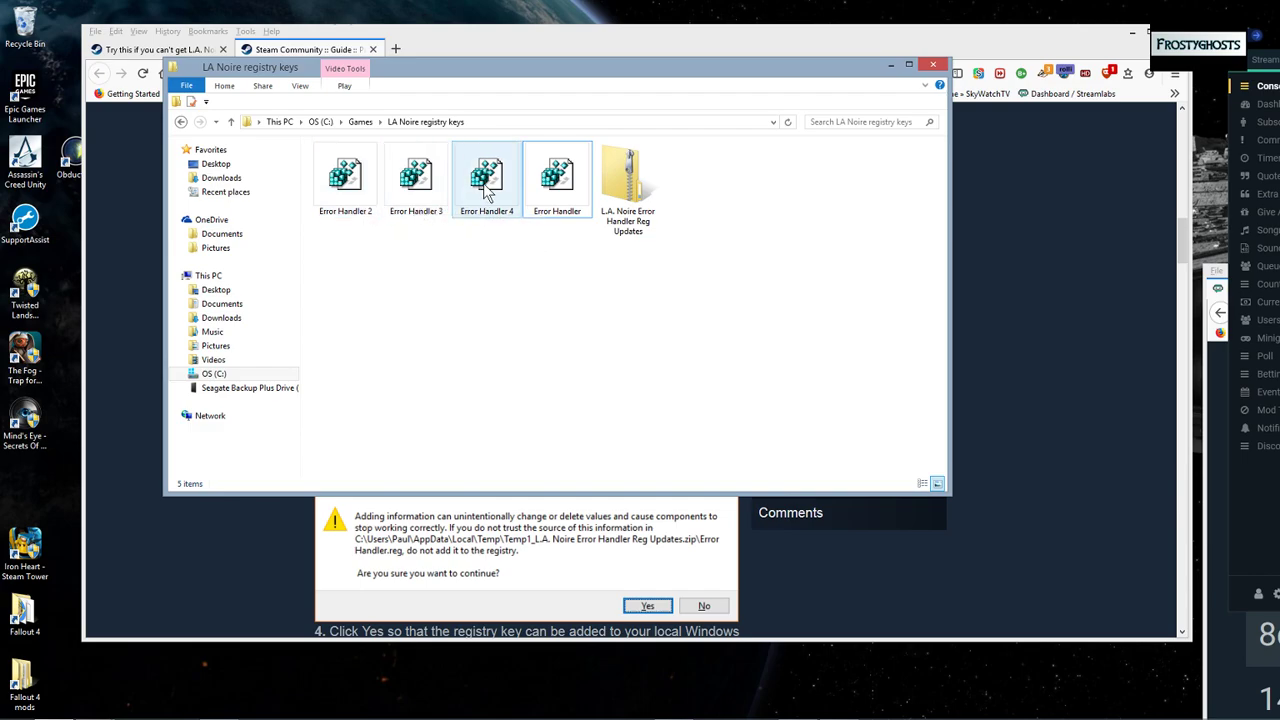
click(127, 299)
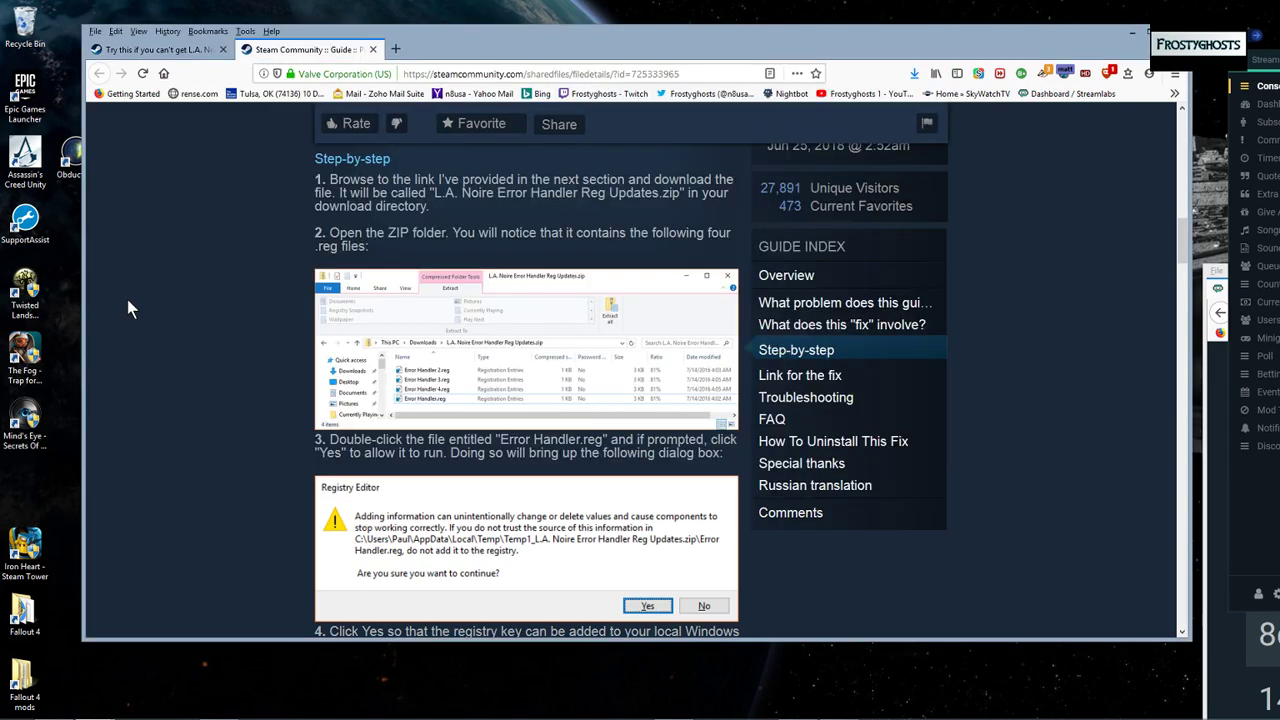
scroll(127, 299, down, 3)
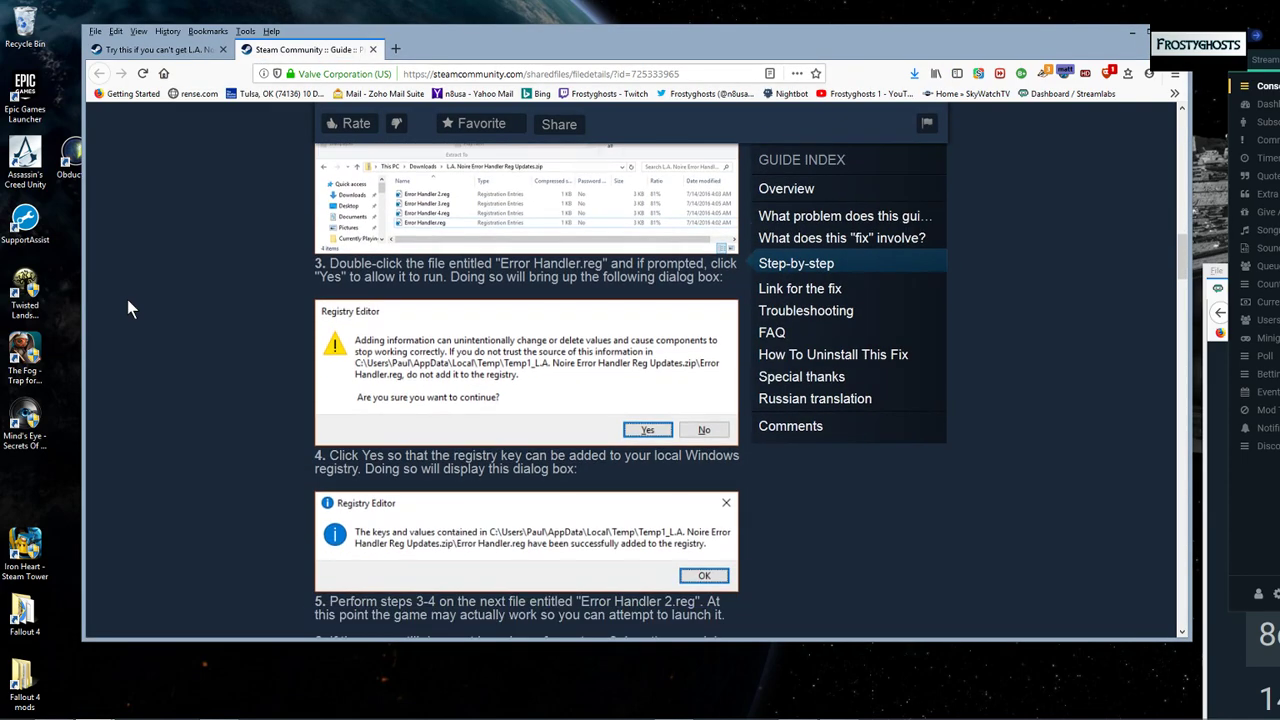
scroll(127, 299, down, 3)
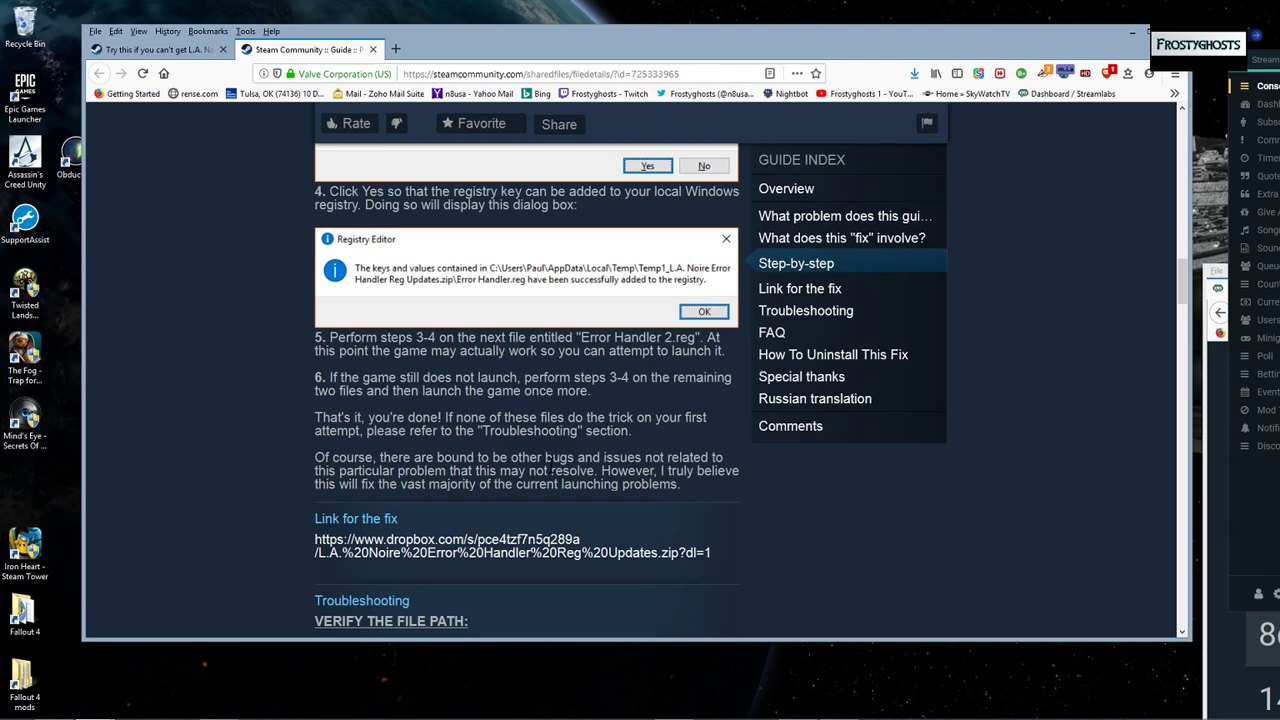
scroll(551, 465, up, 15)
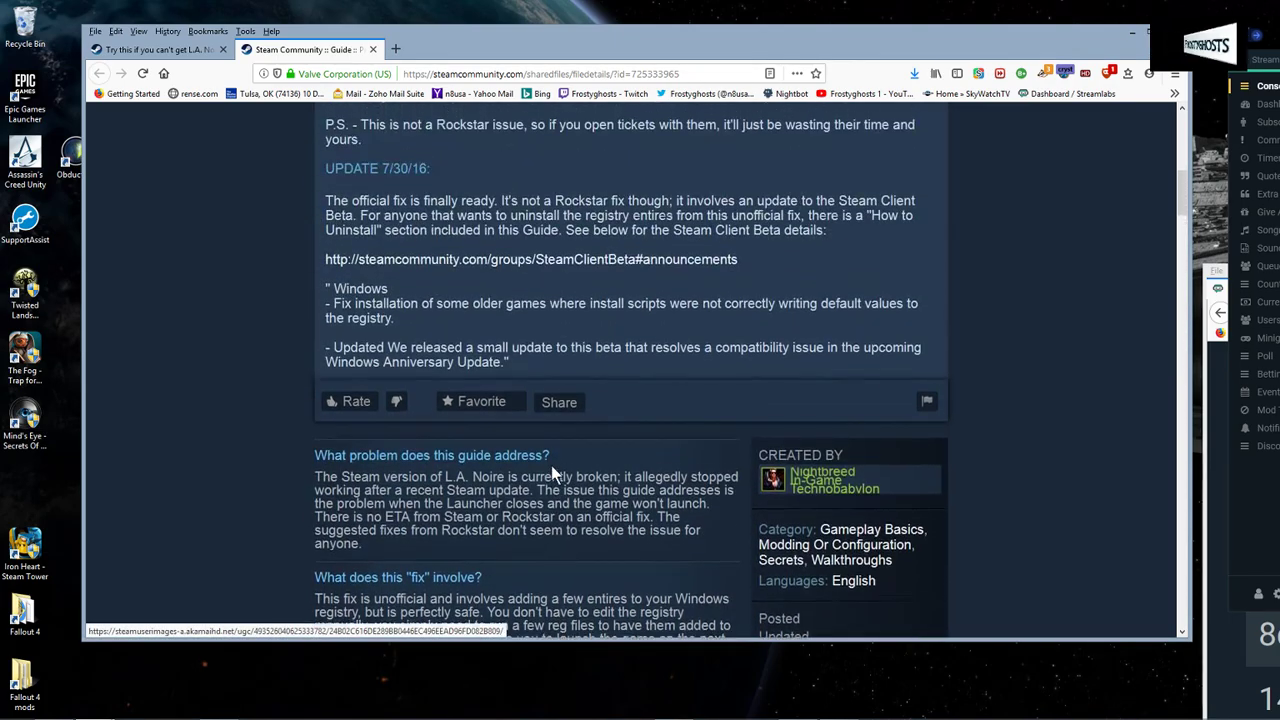
scroll(551, 465, up, 10)
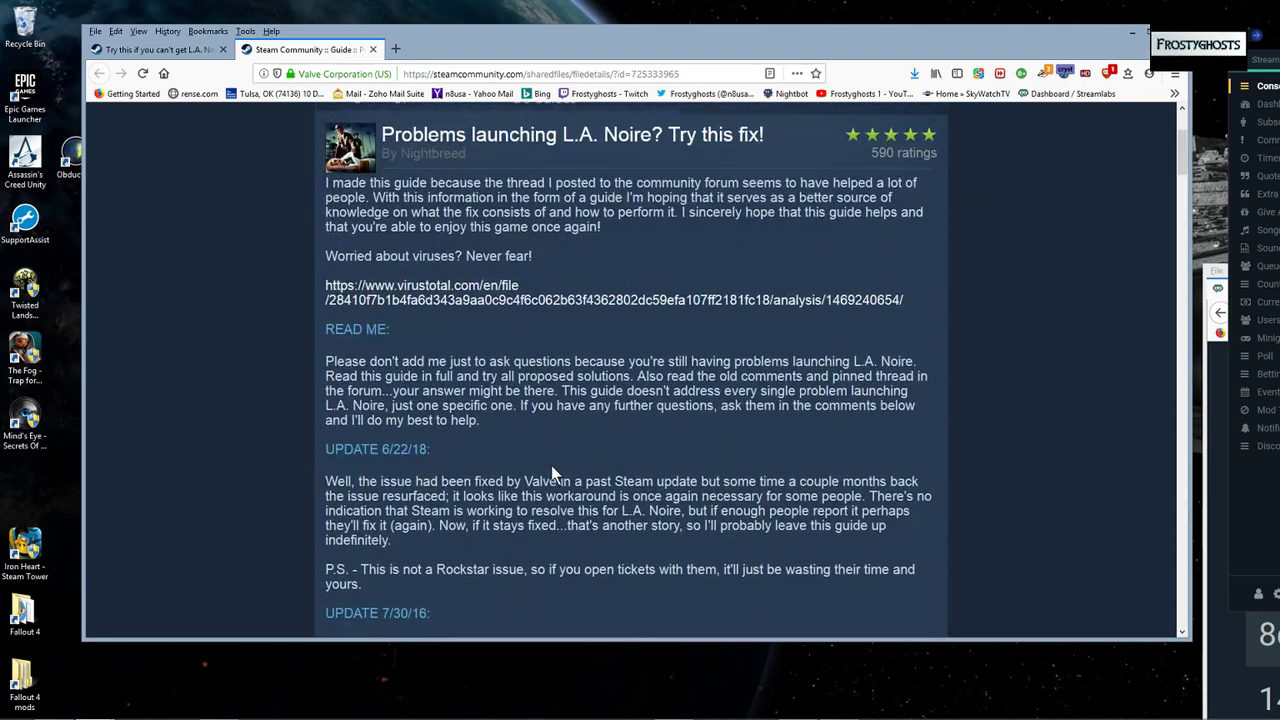
Switch to the "Try this if you can't get L.A. Noire to launch" discussion and go back to the start of the post.
click(184, 57)
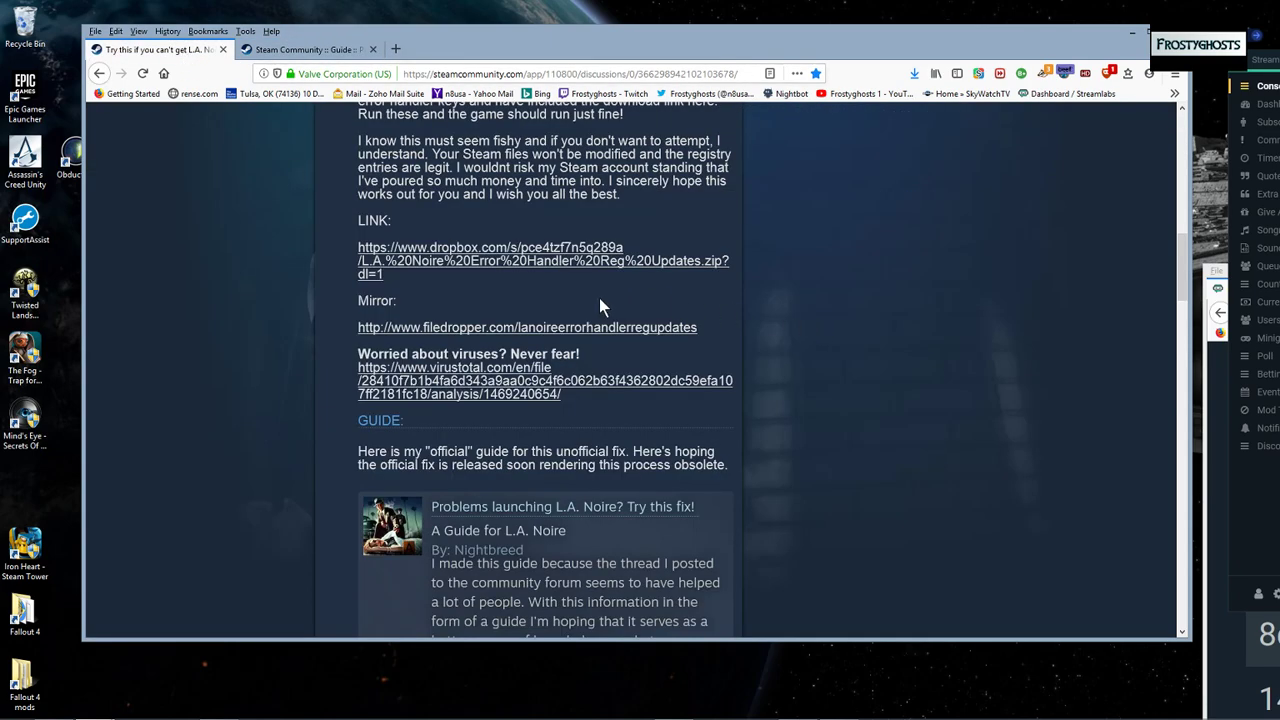
scroll(599, 298, up, 5)
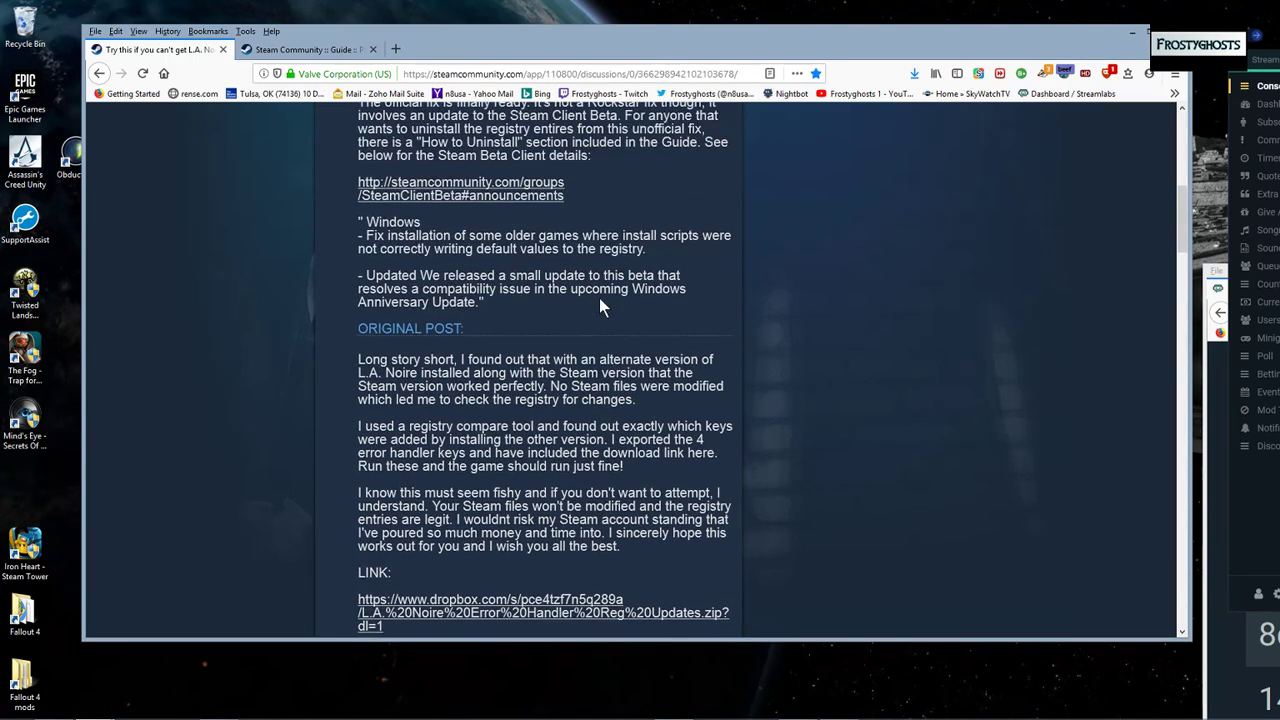
scroll(599, 298, up, 7)
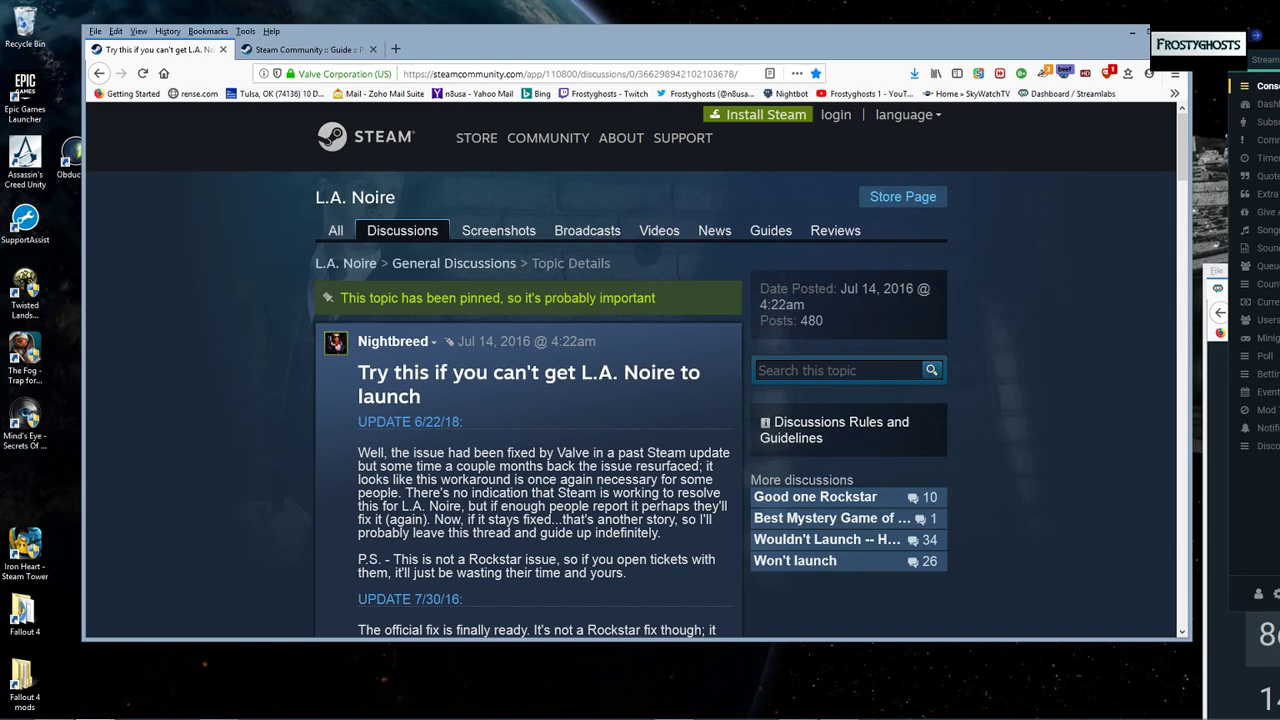
Close the browser with both of its tabs, and close the LA Noire registry keys folder.
key(alt+F4)
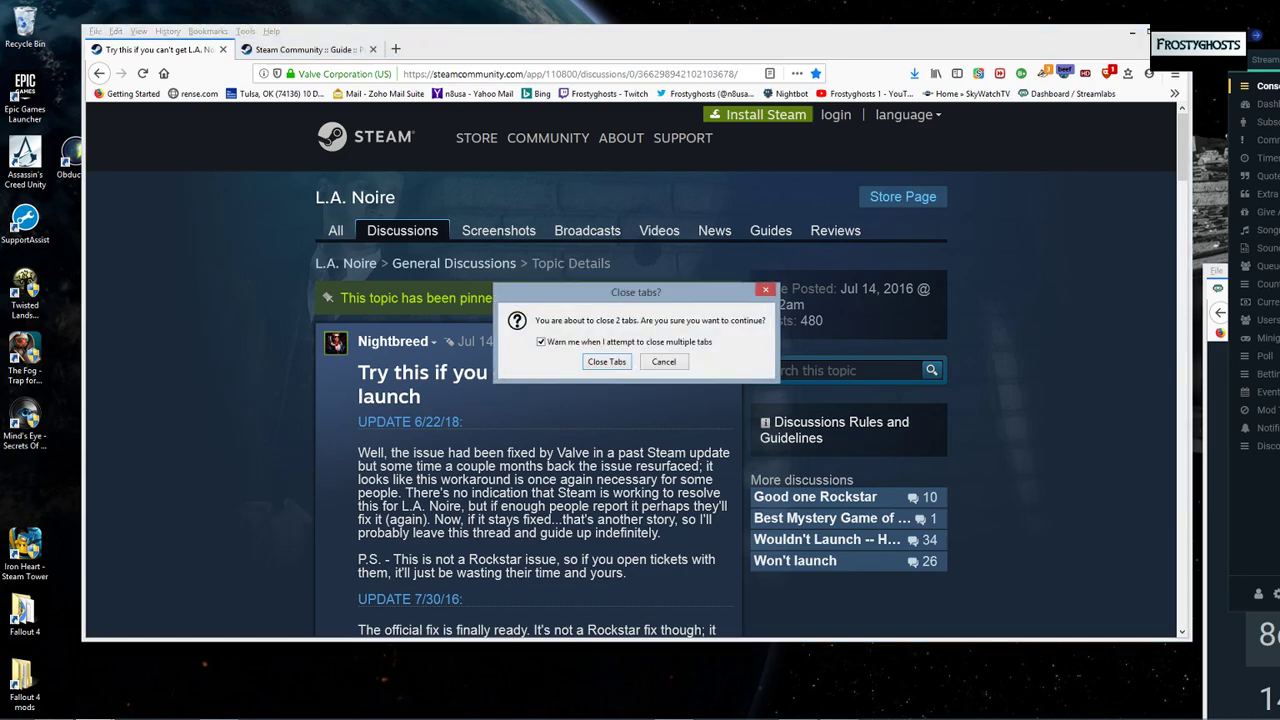
click(612, 362)
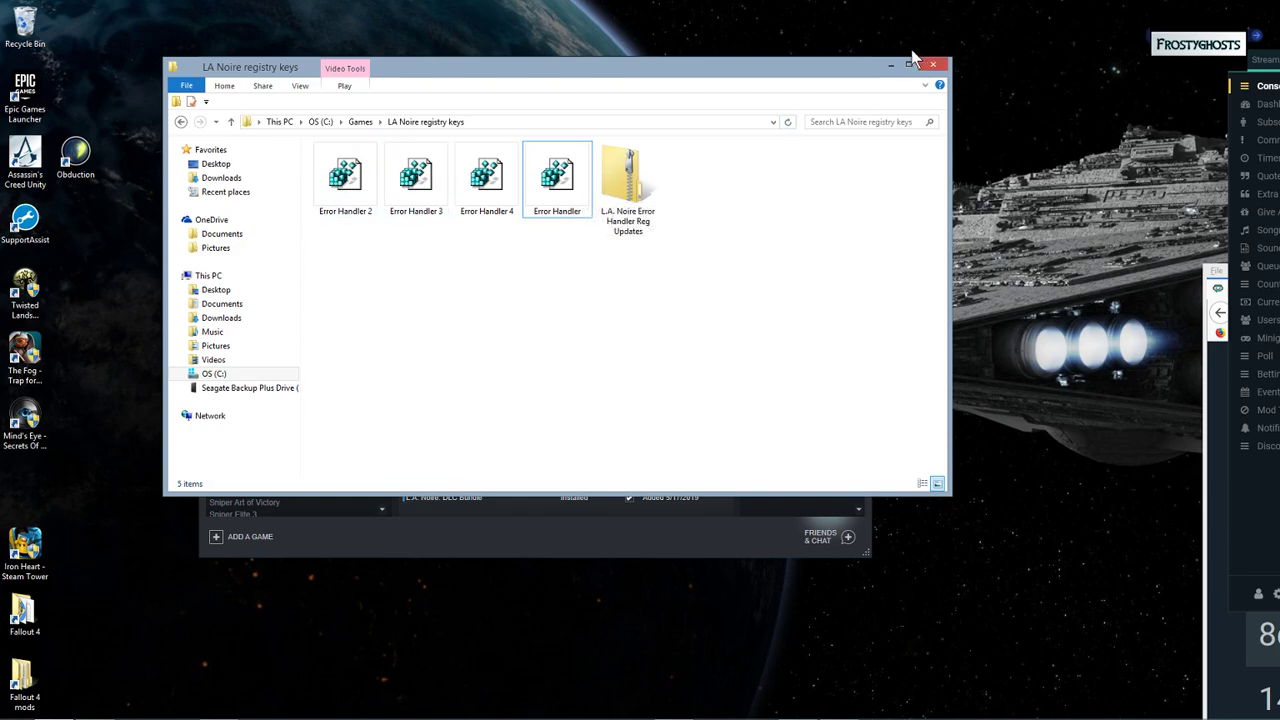
click(934, 65)
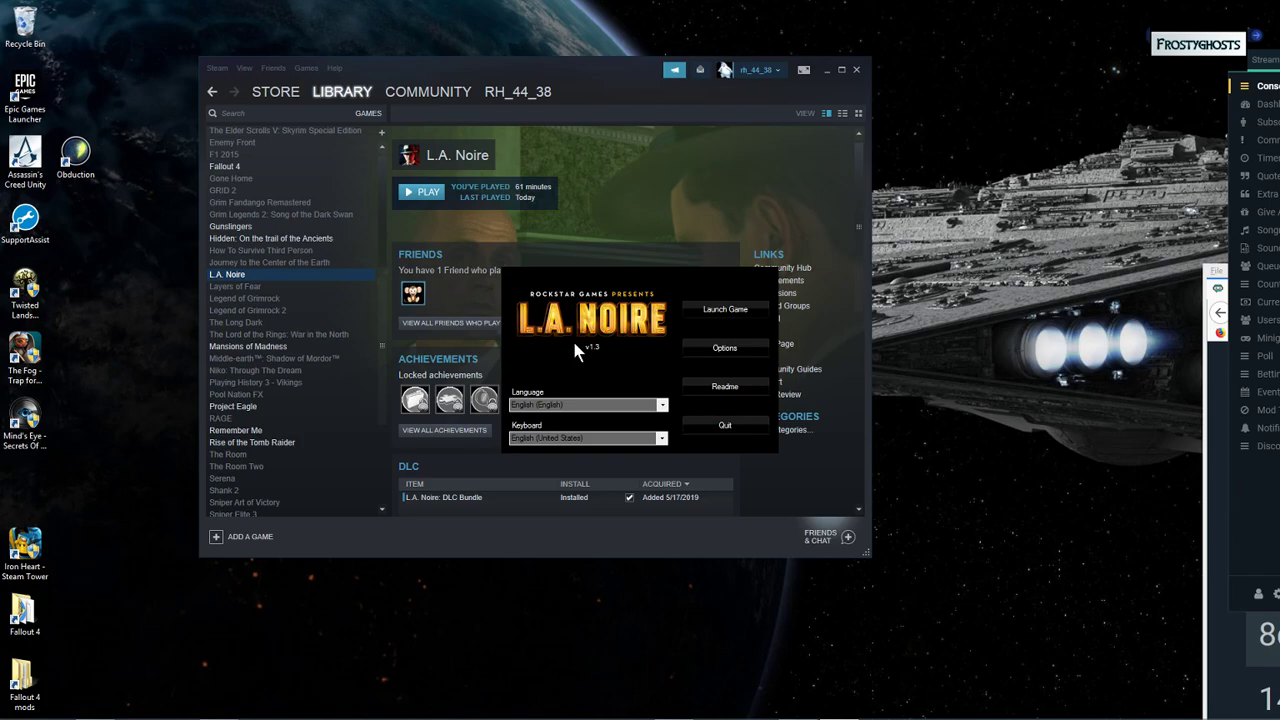
Review the graphics settings in the L.A. Noire launcher, accept them, and launch the game.
click(747, 346)
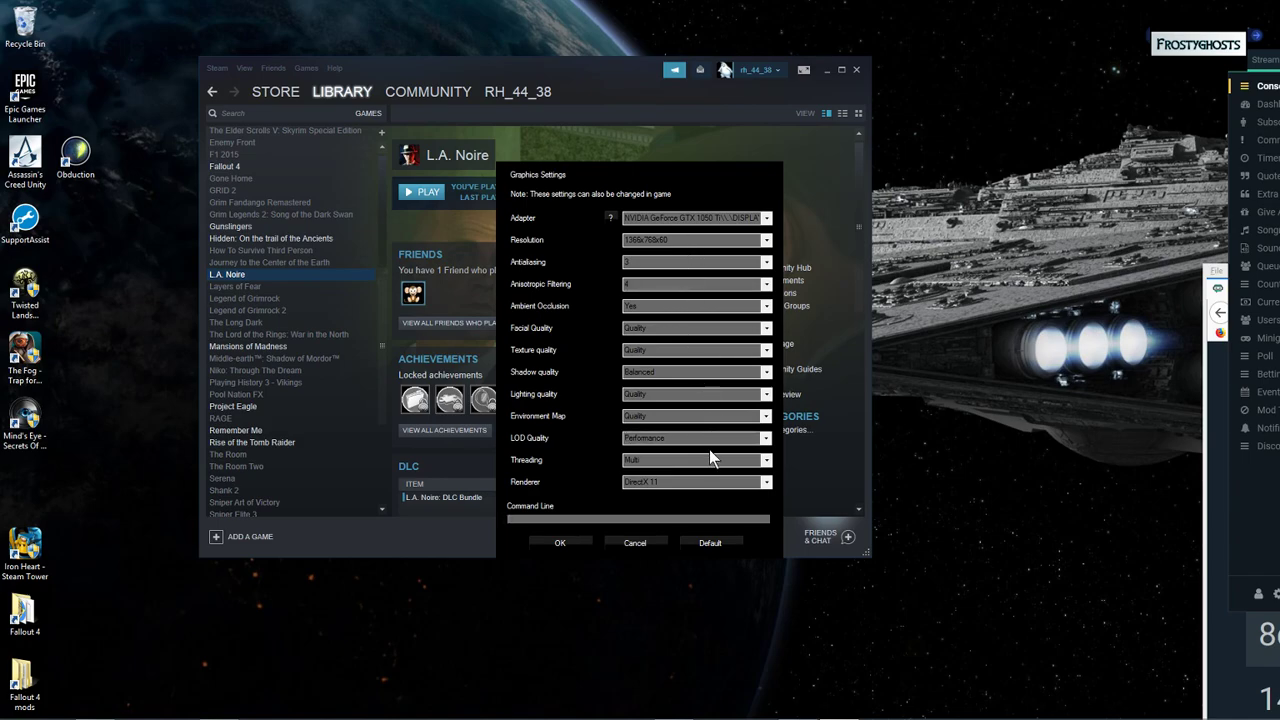
click(566, 543)
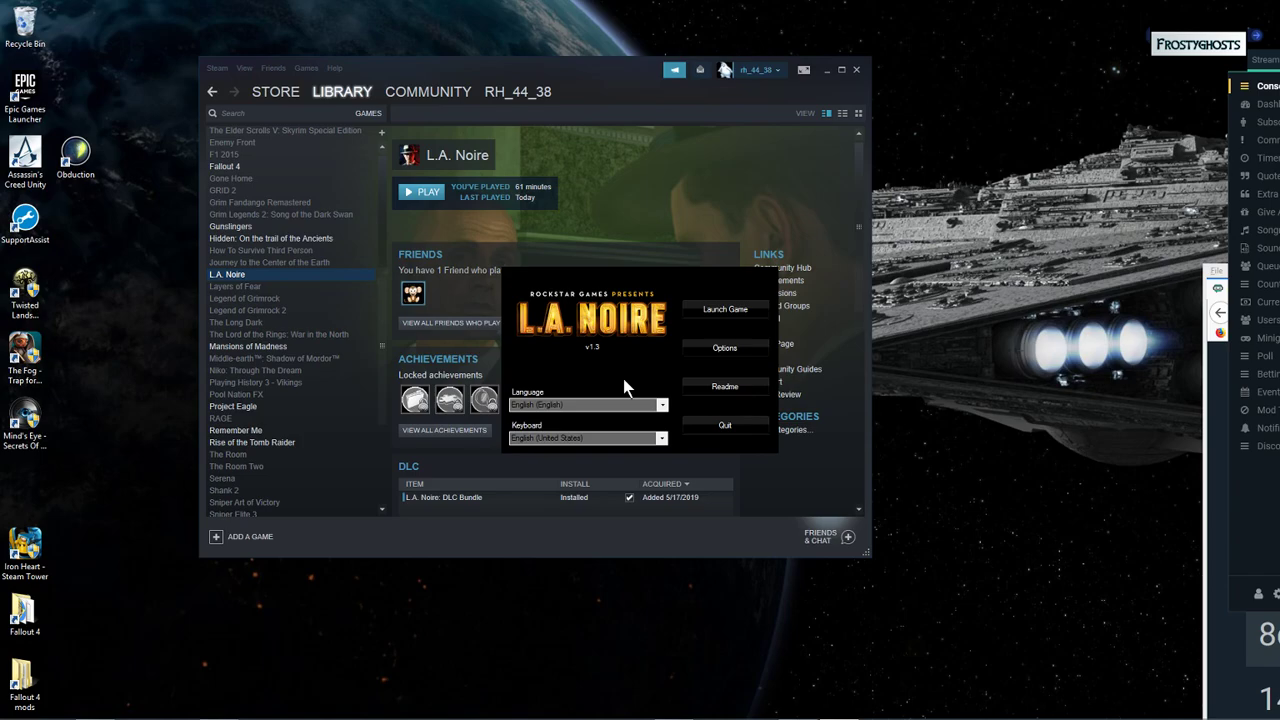
click(733, 308)
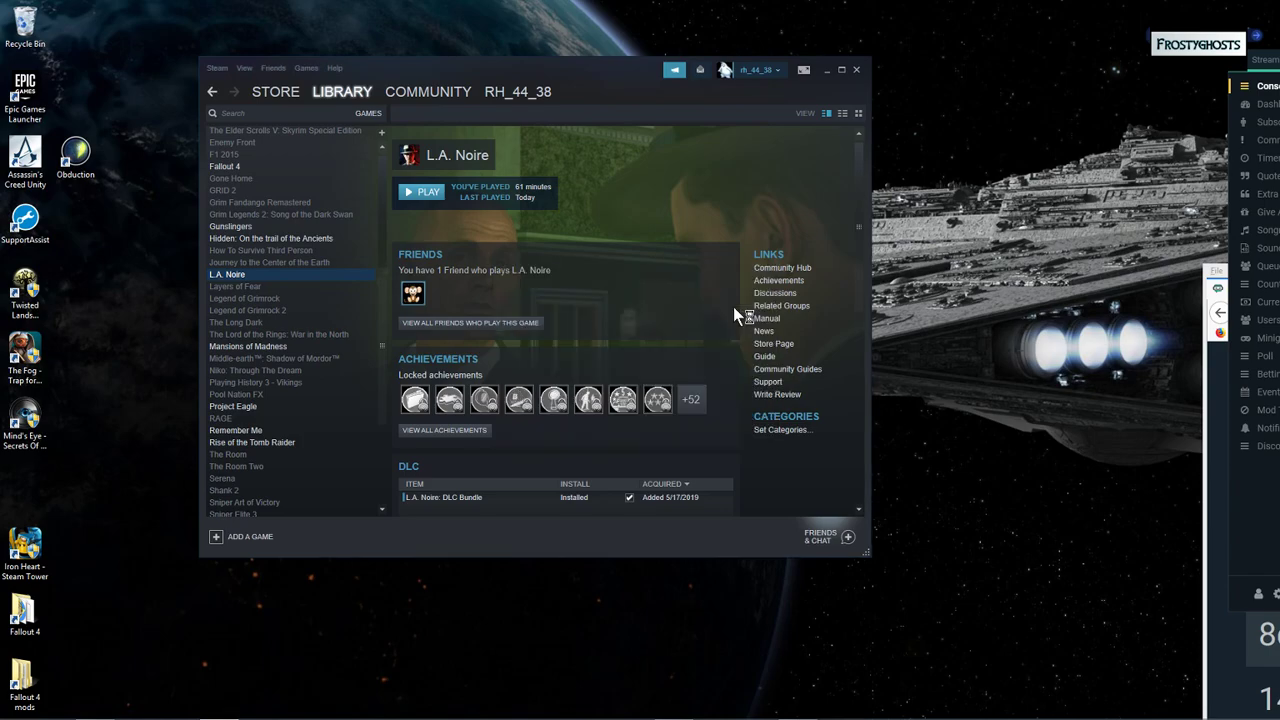